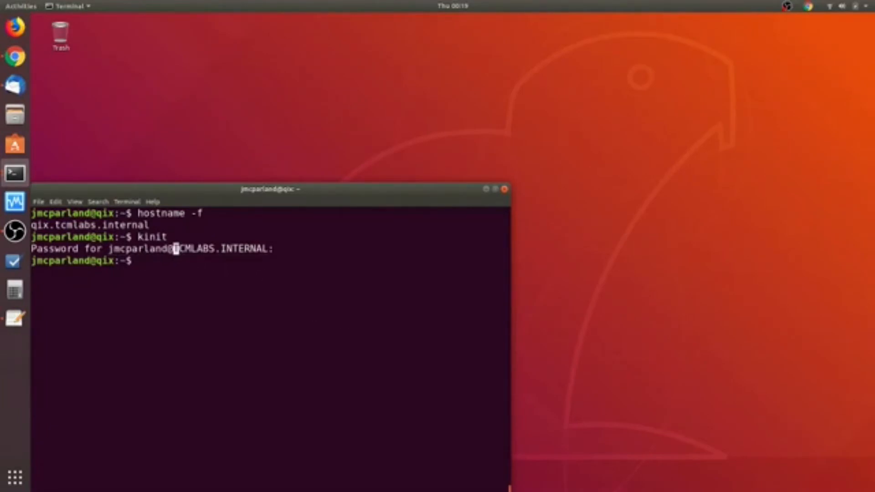
# Connect over SSH to sso.tcmlabs.internal
pyautogui.doubleClick(196, 250)
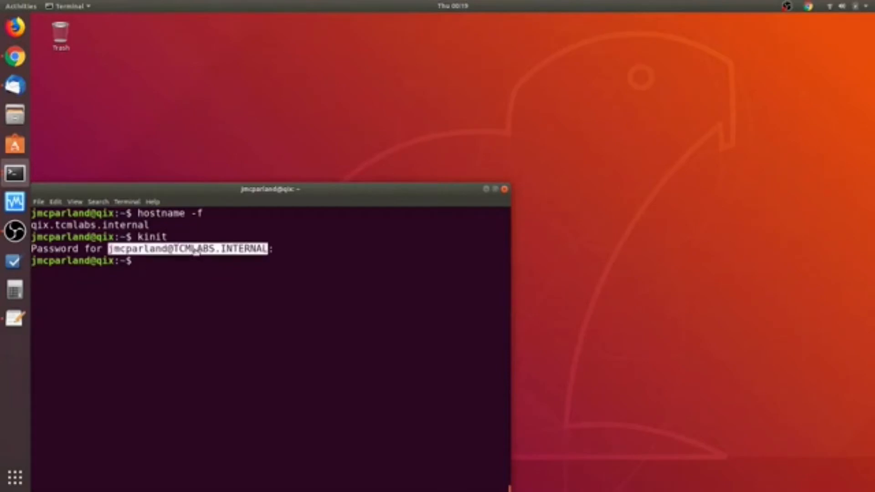
pyautogui.click(207, 299)
pyautogui.write('ssh sso')
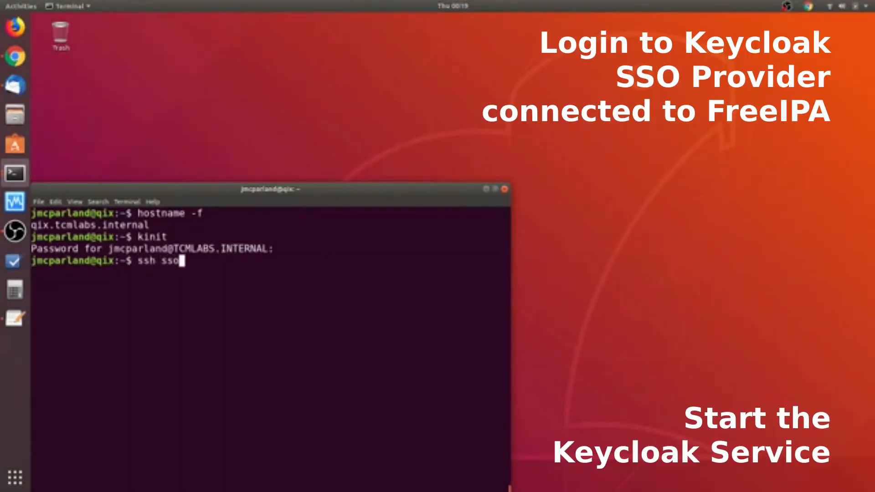
pyautogui.write('.tcmlabs.internal')
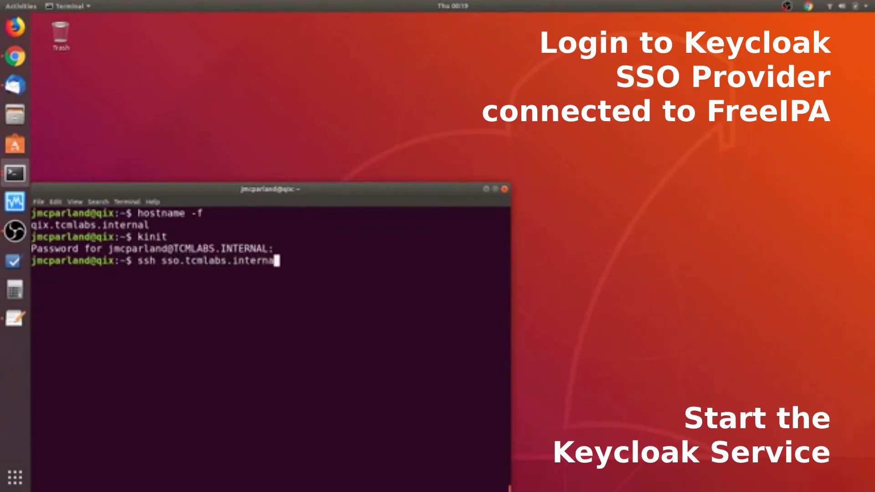
pyautogui.press('Return')
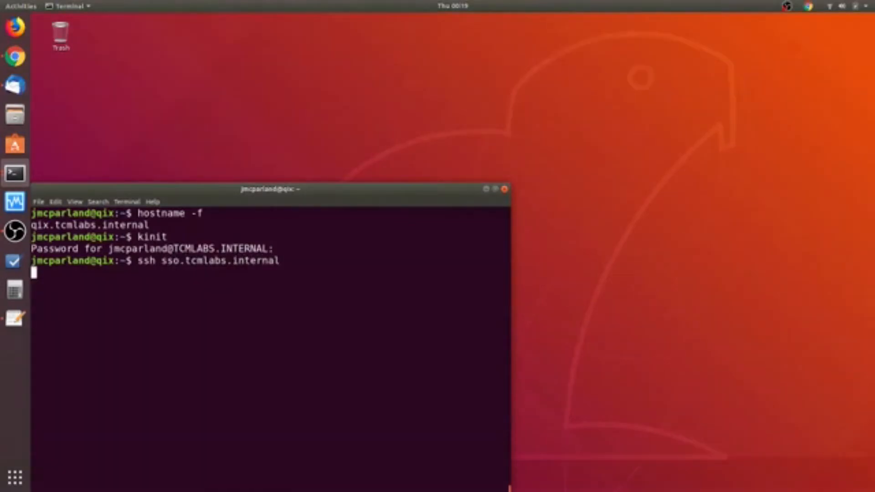
# Become root with sudo bash, entering the sudo password
pyautogui.write('sudo ')
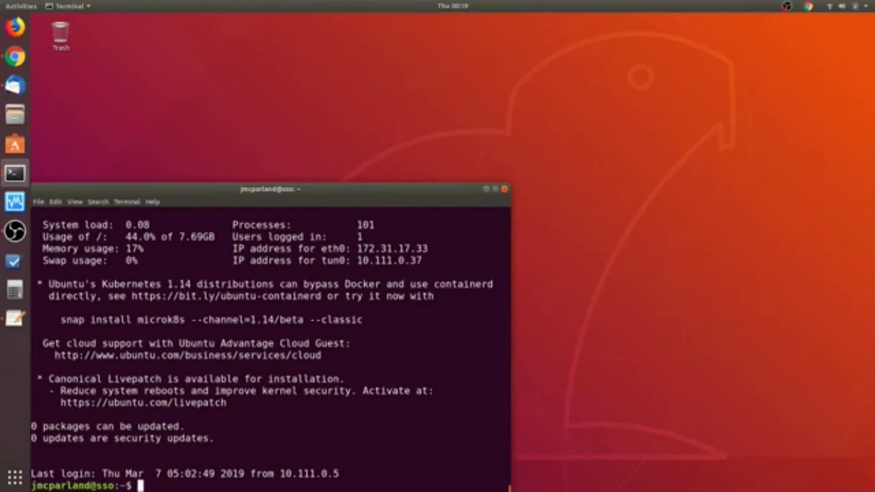
pyautogui.write('bash')
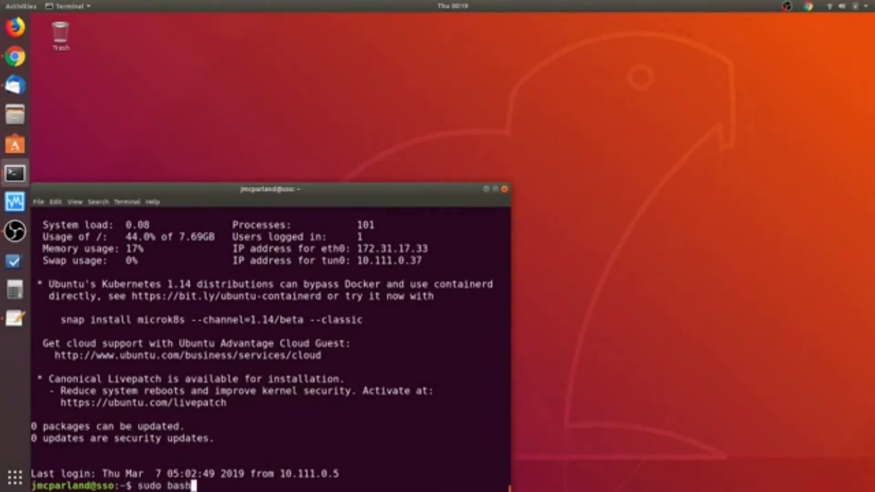
pyautogui.press('Return')
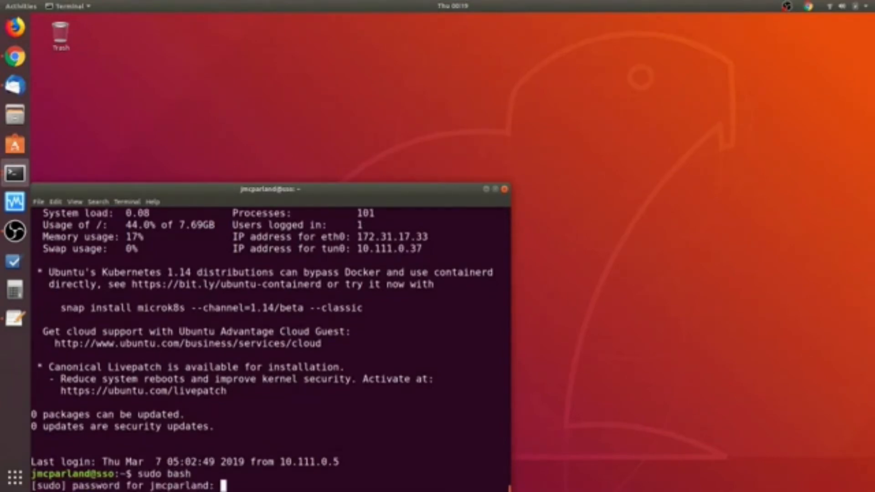
pyautogui.press('Return')
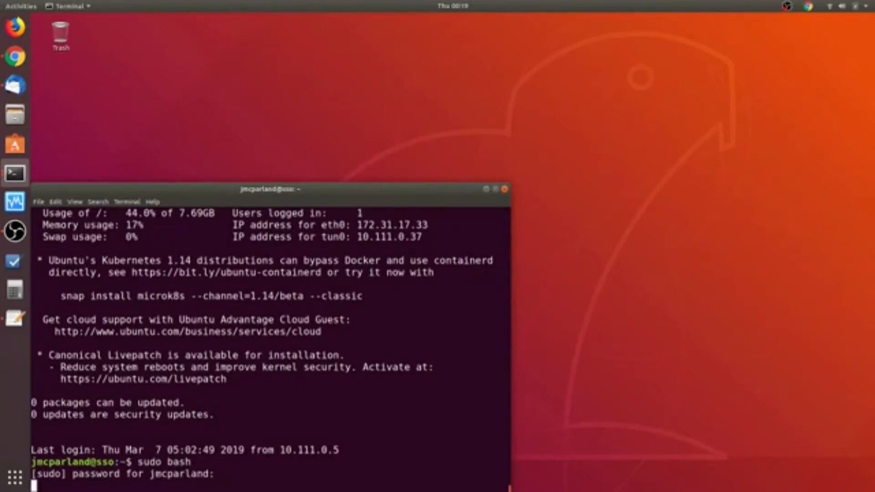
pyautogui.press('Return')
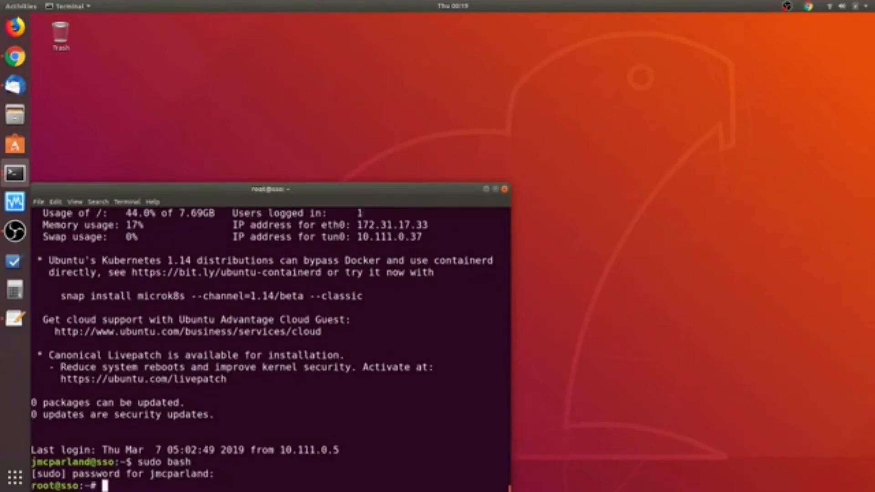
# Change to /opt/keycloak/bin/ and list listening ports with netstat -ltp
pyautogui.write('cd /opt/')
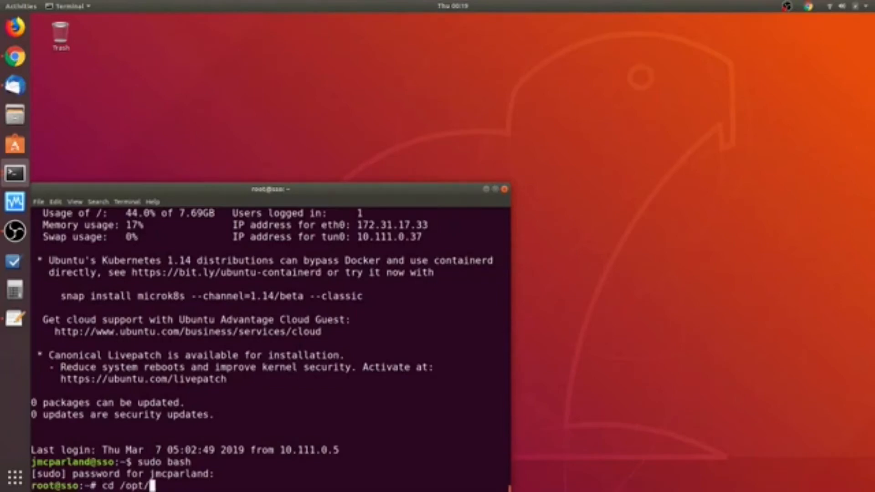
pyautogui.write('keycloak/bin/')
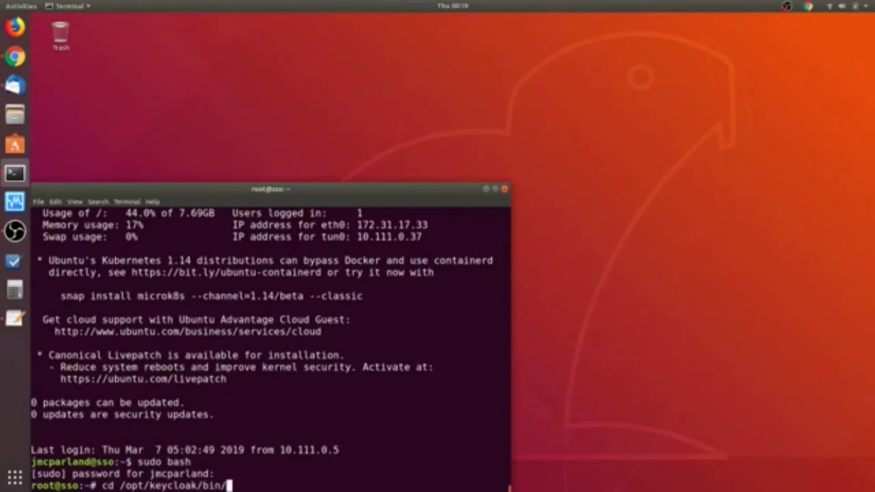
pyautogui.press('Return')
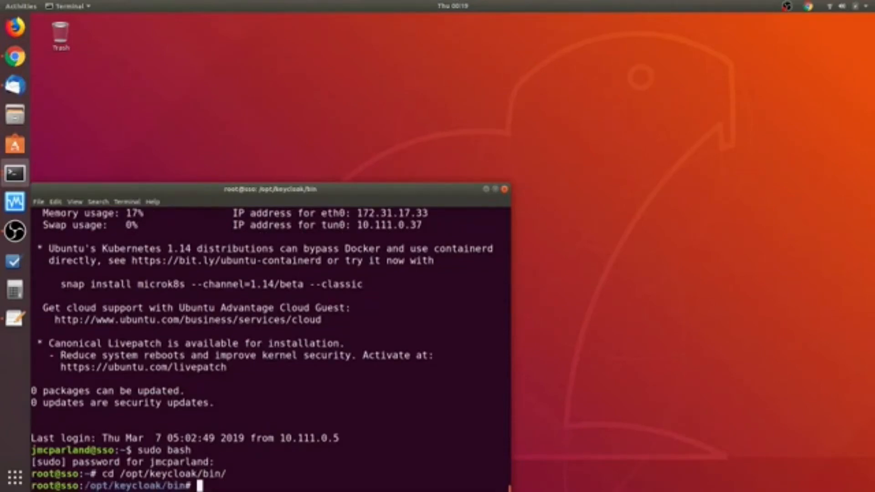
pyautogui.write('netstat -')
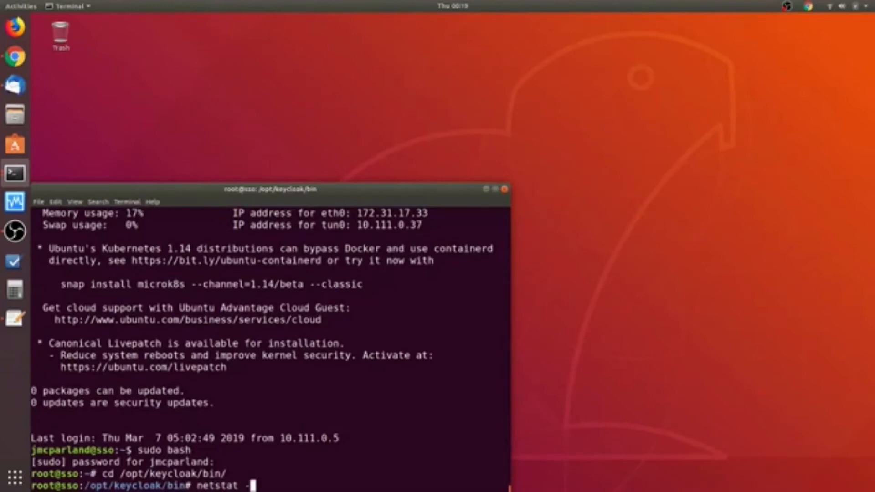
pyautogui.write('ltp')
pyautogui.press('Return')
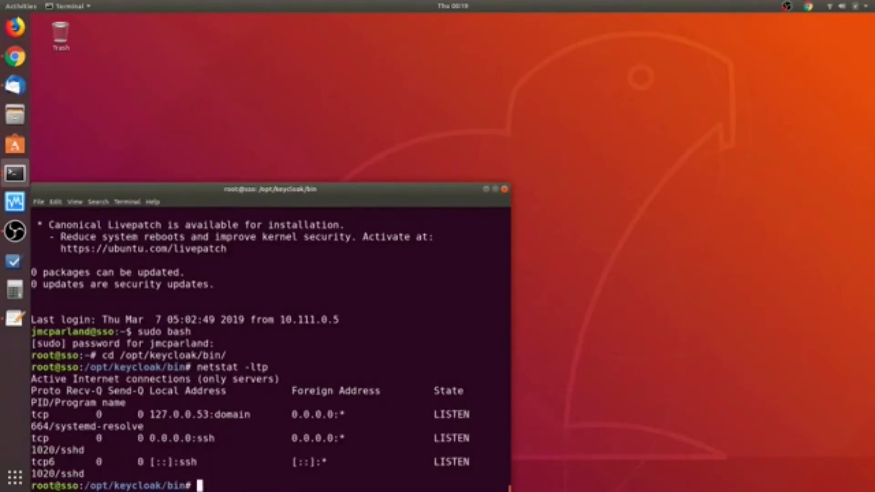
# Start Keycloak with ./standalone.sh -b 10.111.0.37
pyautogui.write('./st')
pyautogui.press('Tab')
pyautogui.write('-b')
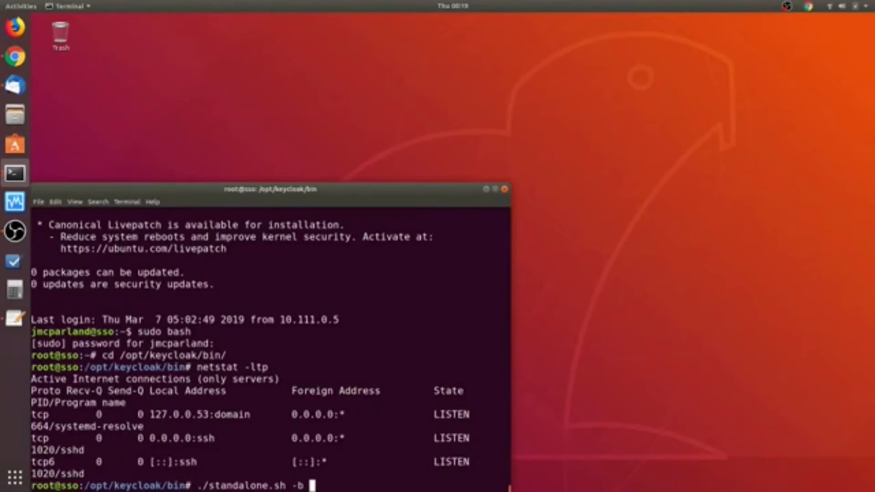
pyautogui.write(' 10.111.0.37')
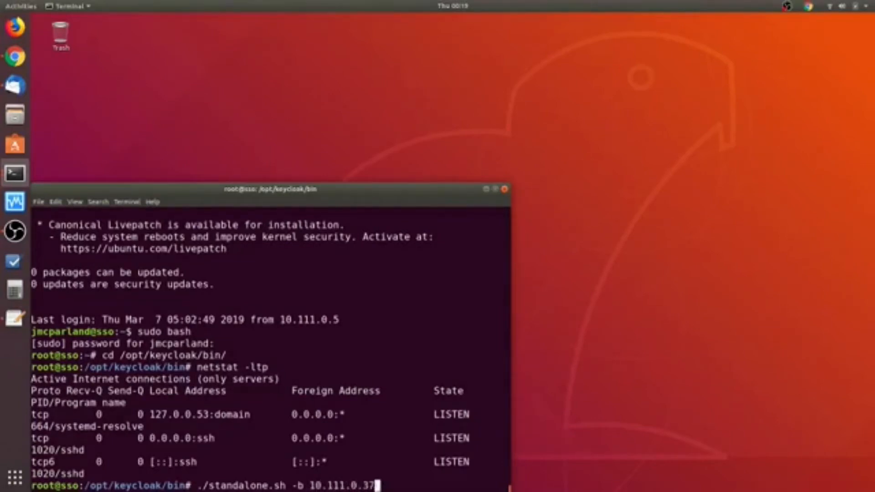
pyautogui.press('Return')
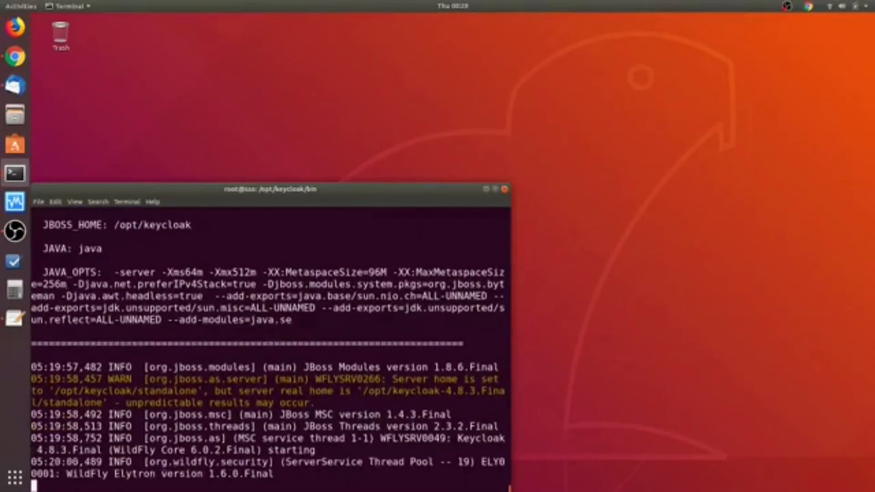
# Load swordmountain.org in Firefox and zoom the page in
pyautogui.click(22, 34)
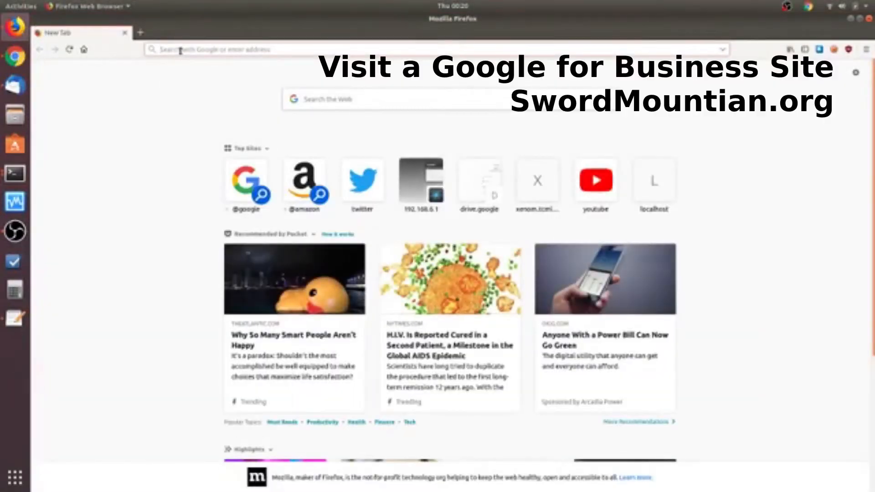
pyautogui.write('swordmoun')
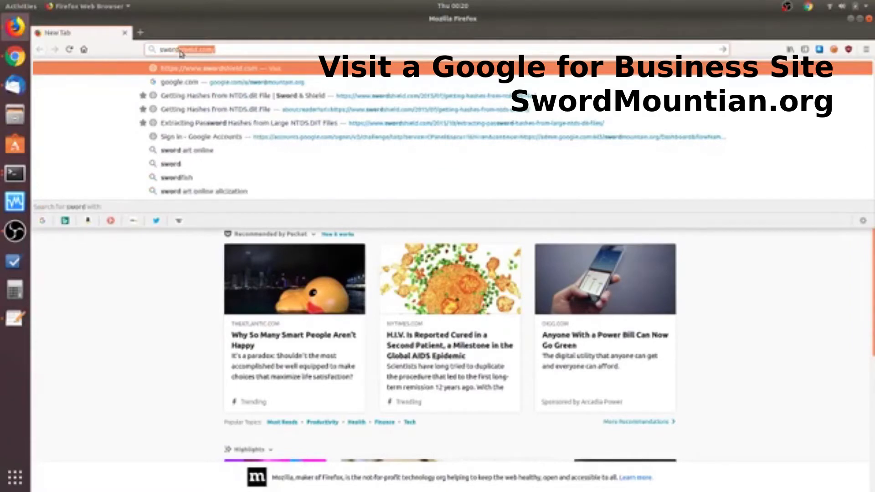
pyautogui.write('tain.org')
pyautogui.press('Return')
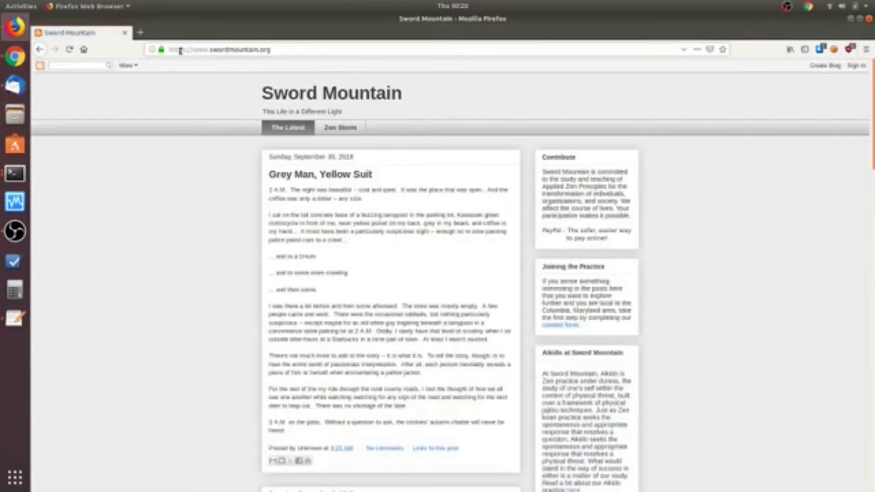
pyautogui.hotkey('ctrl', '+')
pyautogui.hotkey('ctrl', '+')
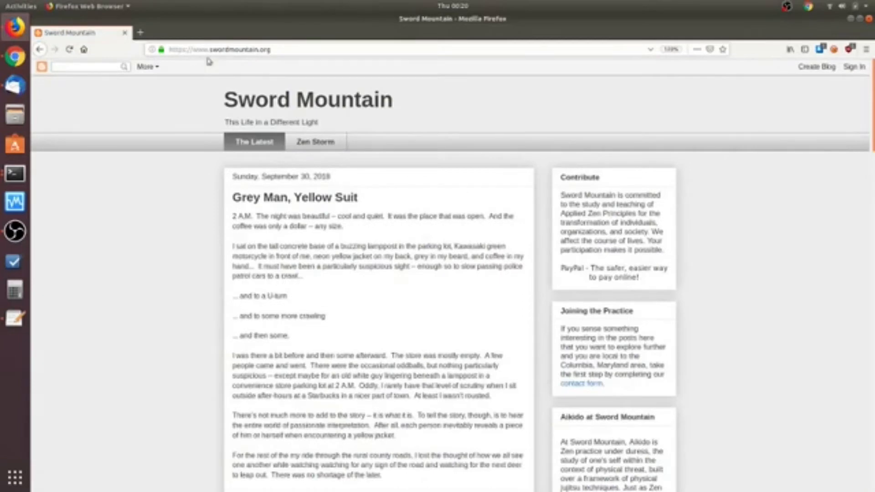
pyautogui.click(281, 52)
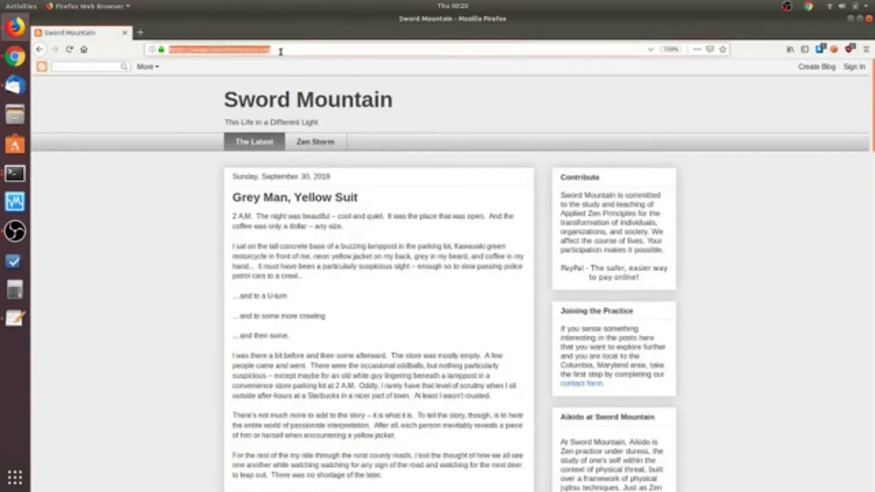
pyautogui.click(281, 52)
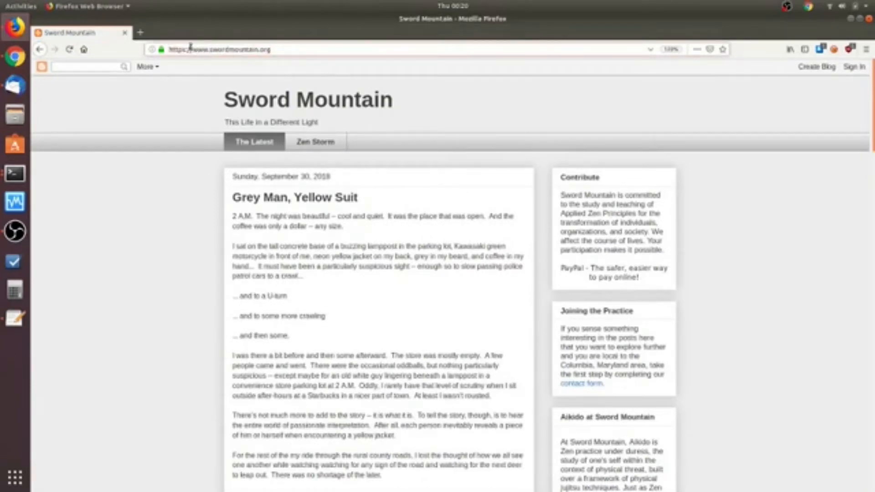
# In a new tab, sign in at google.com/a/swordmountain.org with the organisation's admin account and password
pyautogui.click(141, 33)
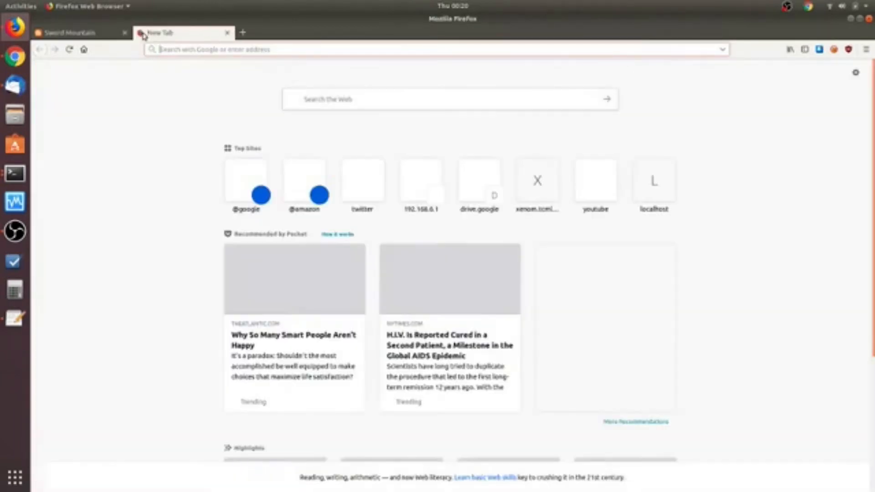
pyautogui.write('goog')
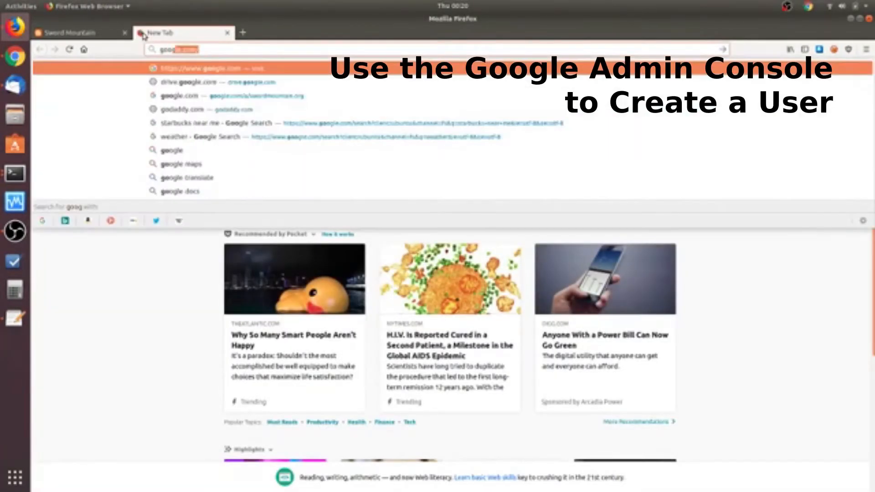
pyautogui.write('le.com/a/swordmountain.org')
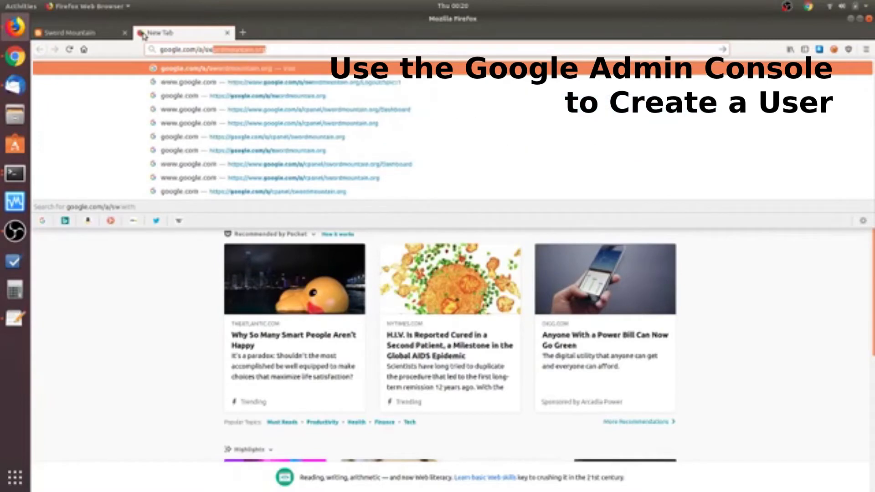
pyautogui.press('Return')
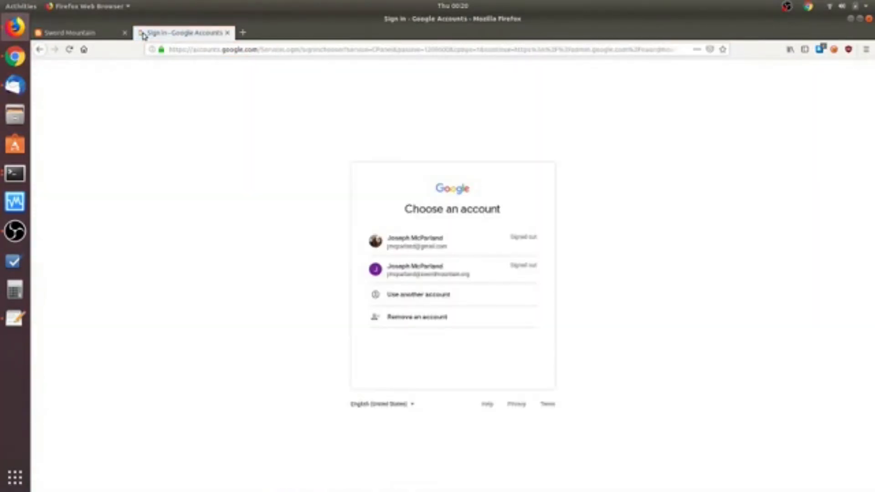
pyautogui.click(410, 278)
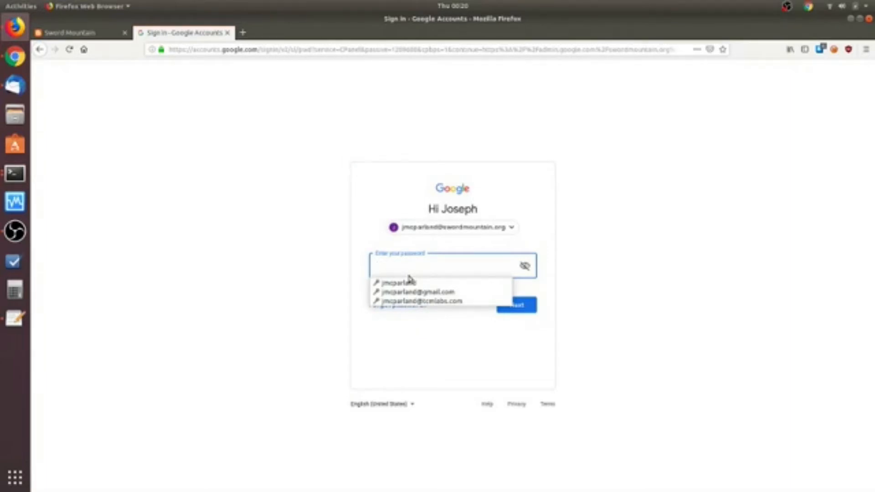
pyautogui.write('•')
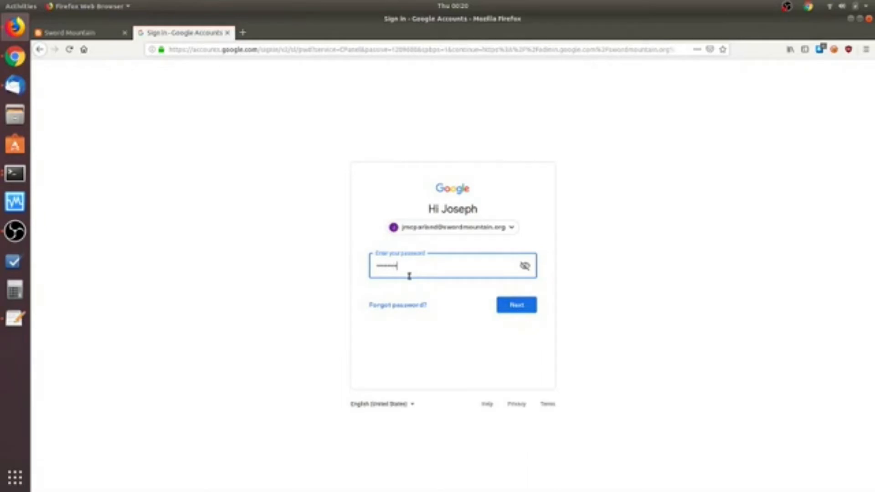
pyautogui.press('Return')
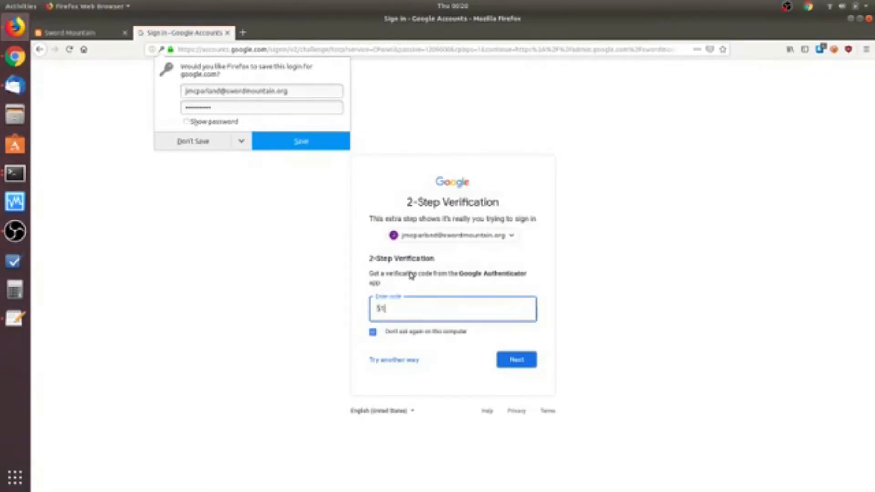
# Dismiss the save-login prompt and submit the 2-step verification code
pyautogui.click(411, 273)
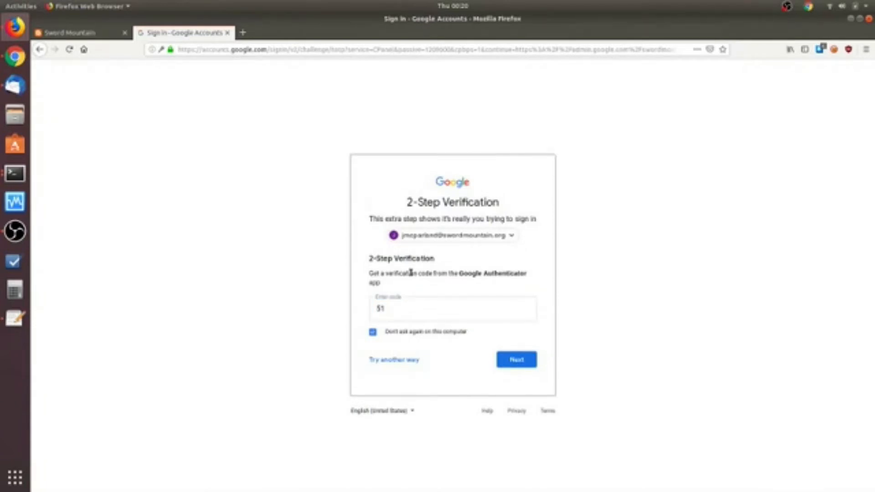
pyautogui.click(403, 308)
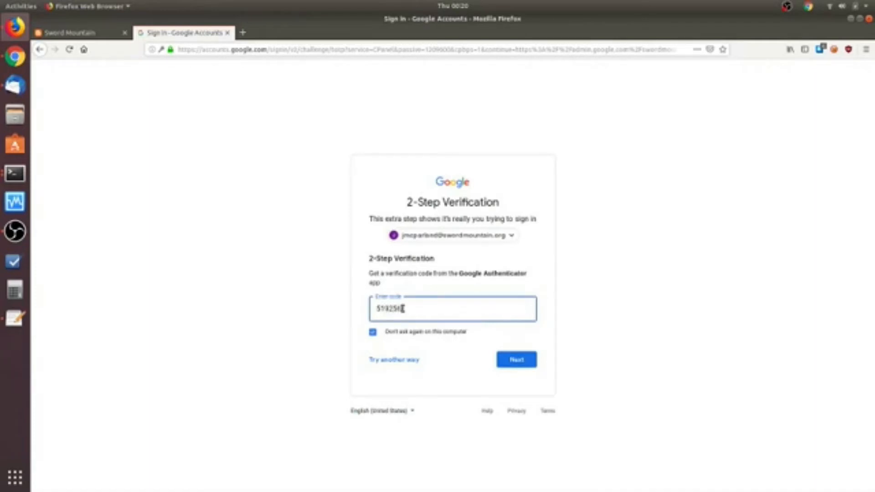
pyautogui.press('Return')
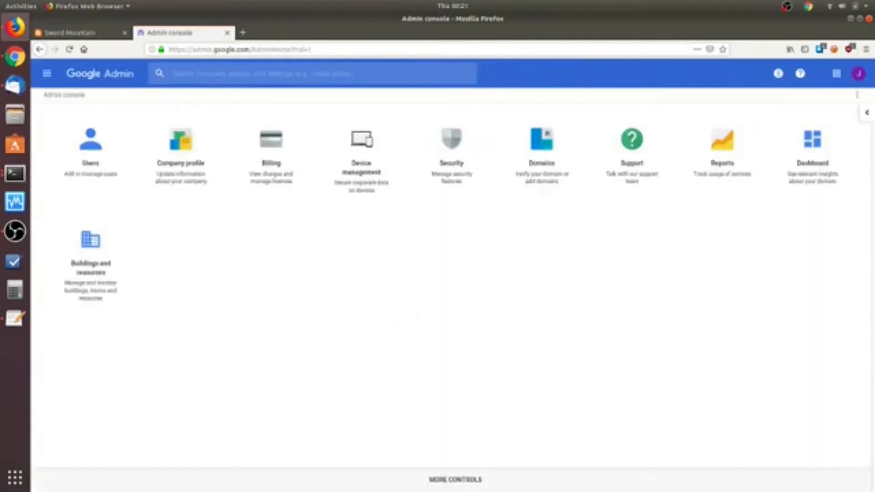
# Under Users, add a new user with first name, last name and primary email
pyautogui.click(106, 149)
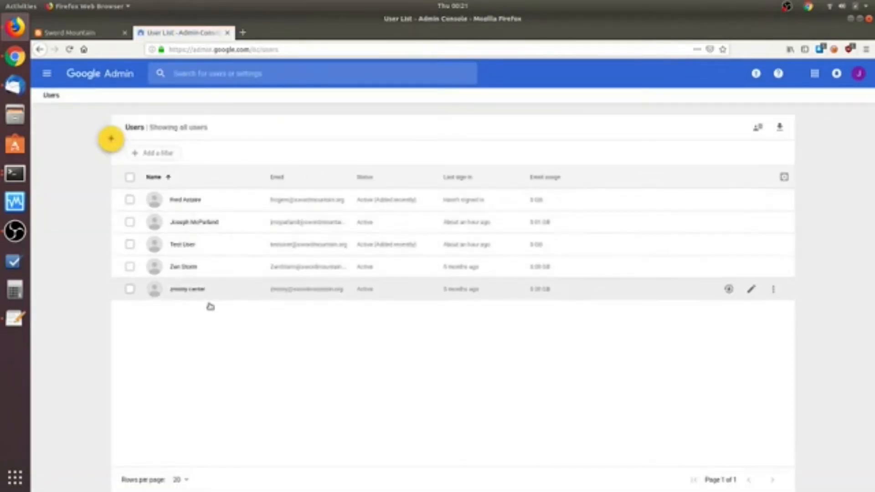
pyautogui.click(111, 143)
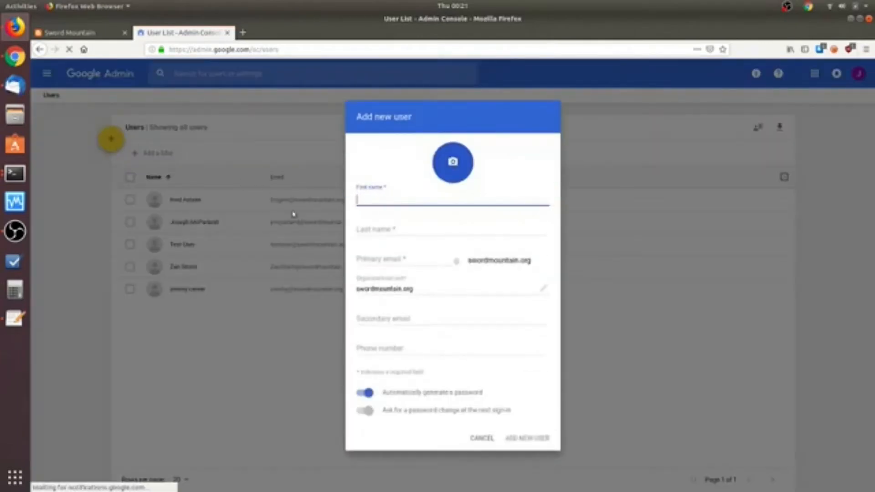
pyautogui.write('G')
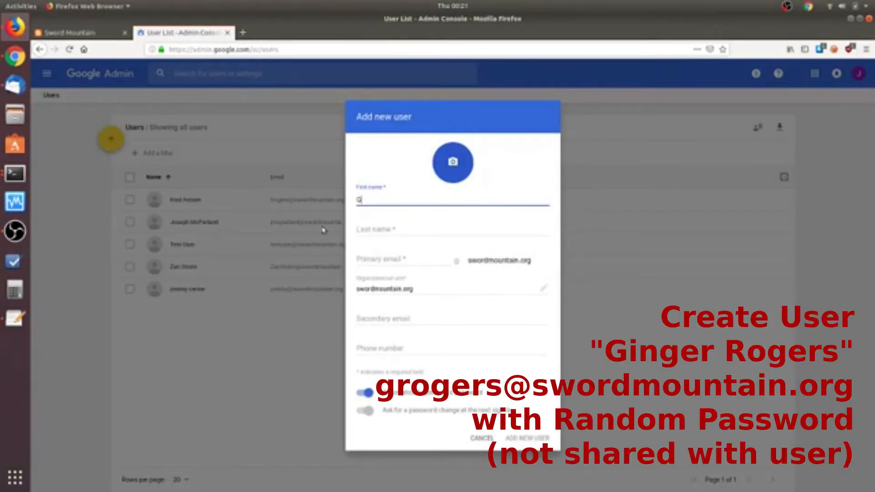
pyautogui.write('inger')
pyautogui.press('Tab')
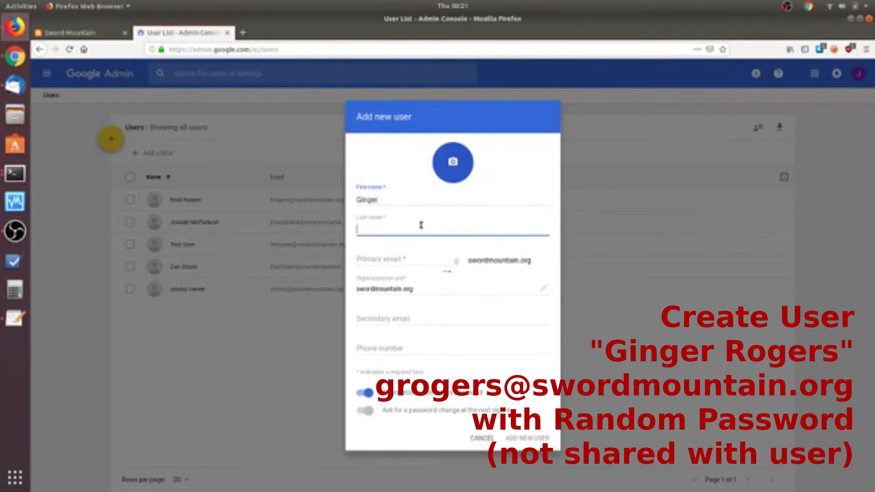
pyautogui.write('Rogers')
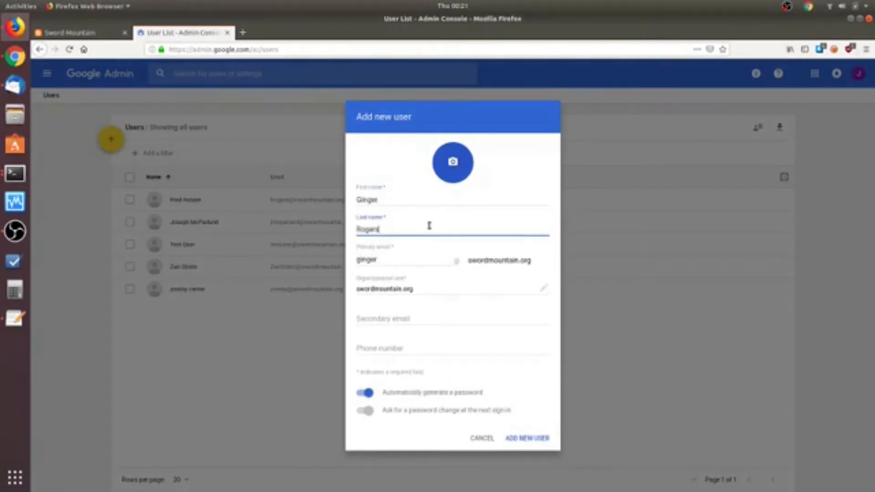
pyautogui.press('Tab')
pyautogui.write('g')
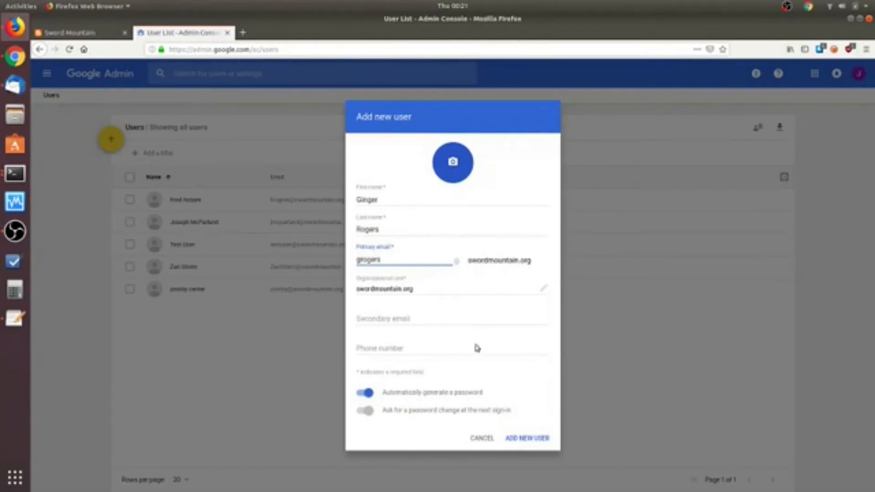
pyautogui.click(518, 438)
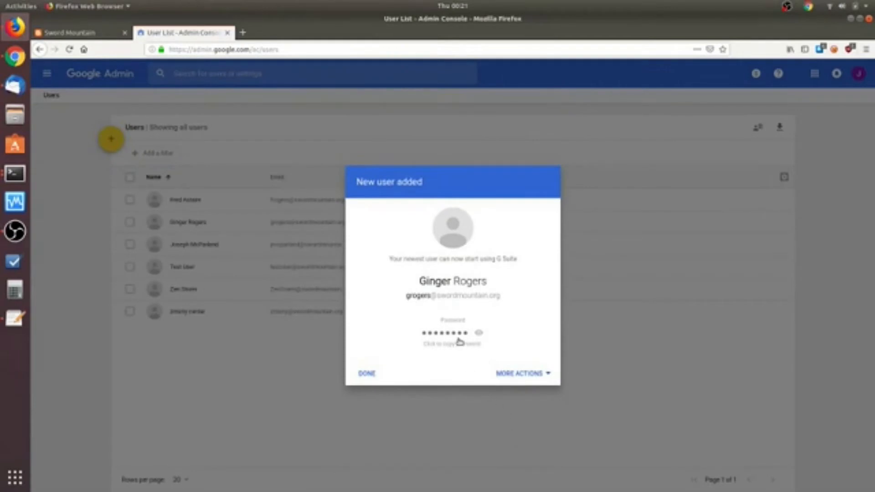
# Reveal and copy the new user's auto-generated password
pyautogui.click(478, 334)
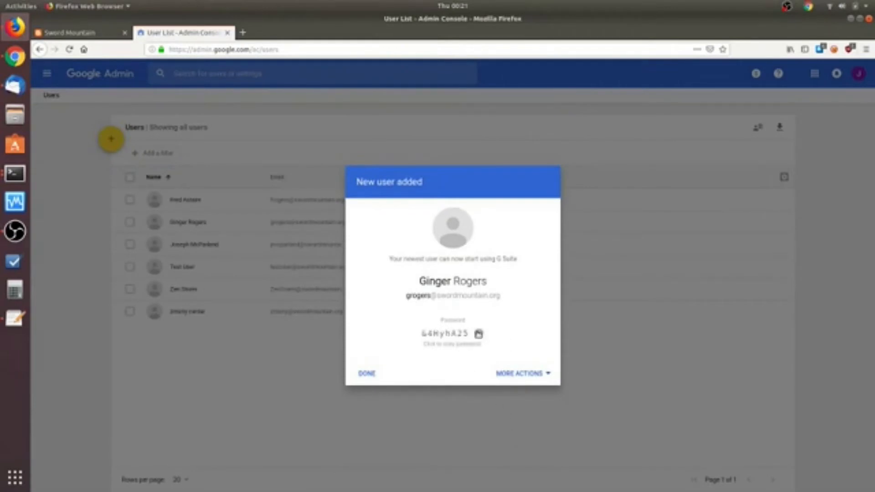
pyautogui.click(462, 349)
pyautogui.rightClick(26, 320)
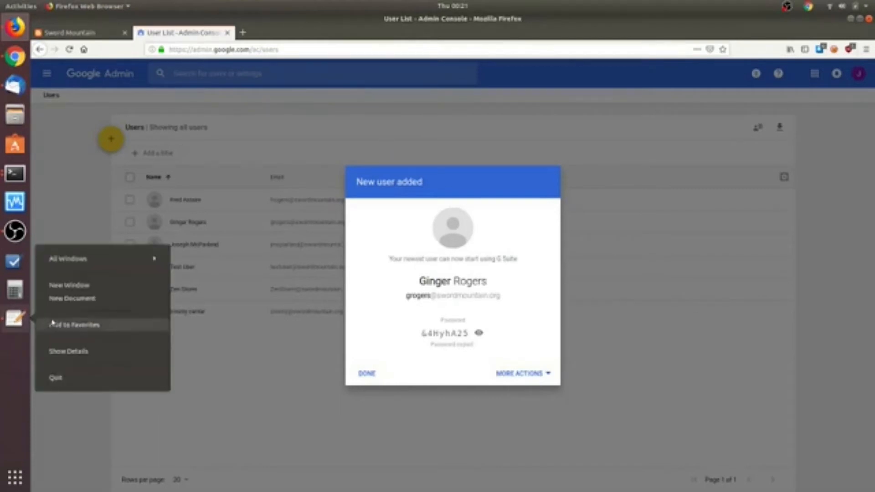
# In a new Text Editor window, note the user's e-mail and the pasted random password
pyautogui.click(98, 286)
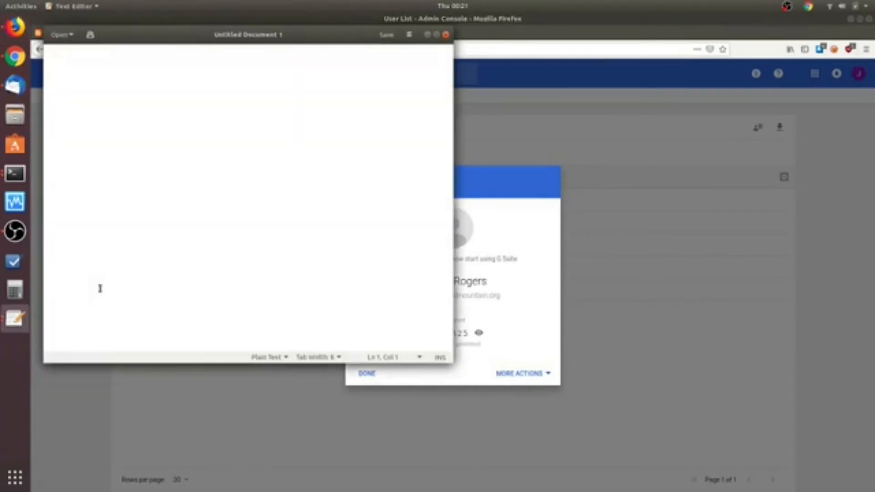
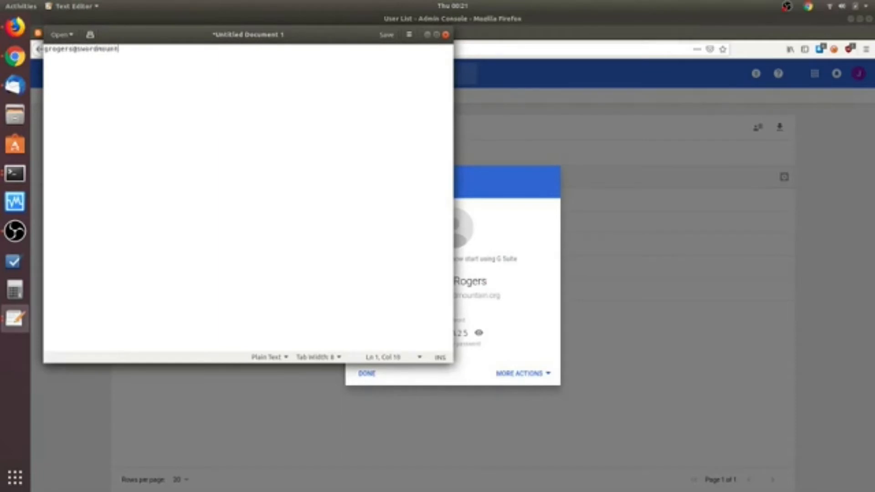
pyautogui.press('Home')
pyautogui.write('random pass')
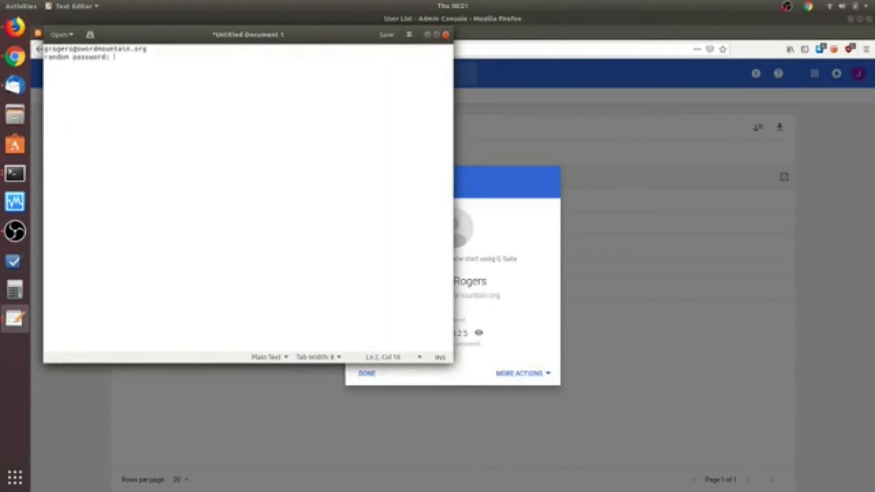
pyautogui.hotkey('ctrl', 'v')
pyautogui.press('Return')
pyautogui.hotkey('alt', 'Tab')
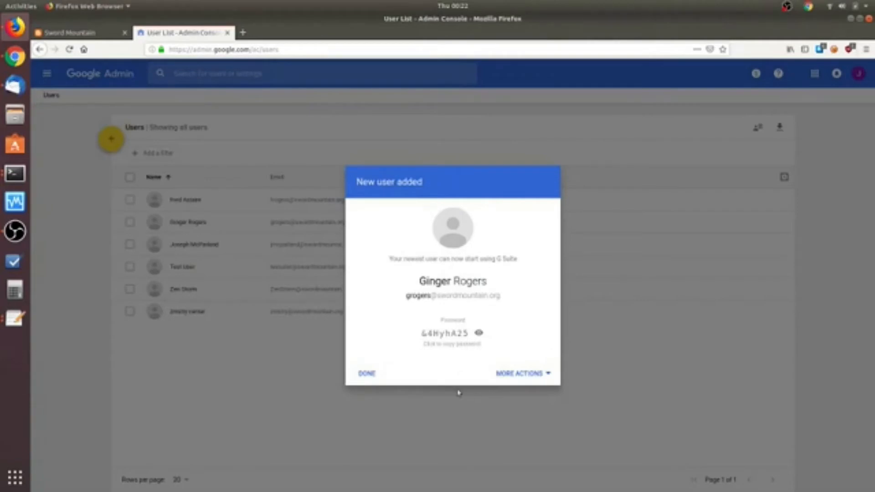
# Close the new-user confirmation and load FreeIPA ('ipa') in a new tab, zoomed to 120%
pyautogui.click(366, 373)
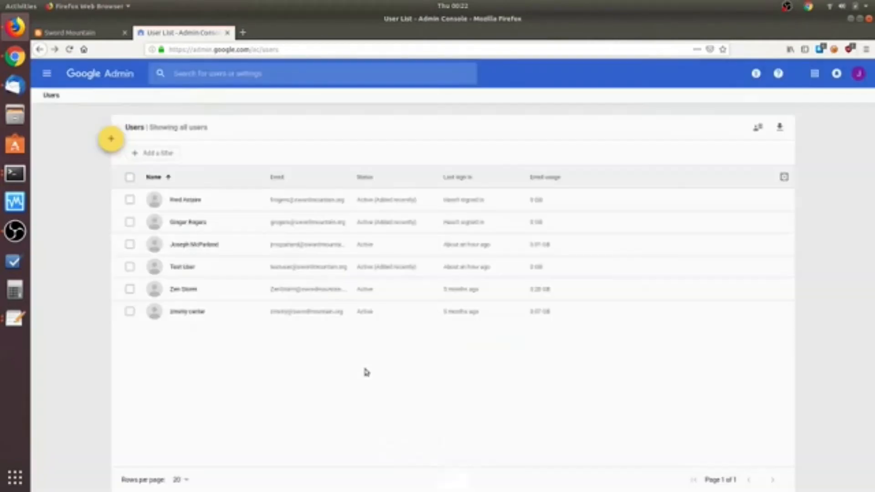
pyautogui.click(242, 32)
pyautogui.write('i')
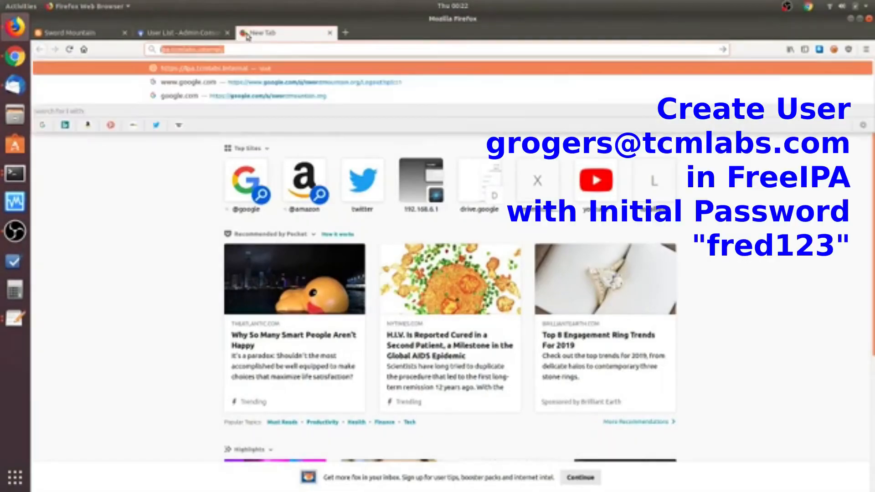
pyautogui.write('pa')
pyautogui.press('Return')
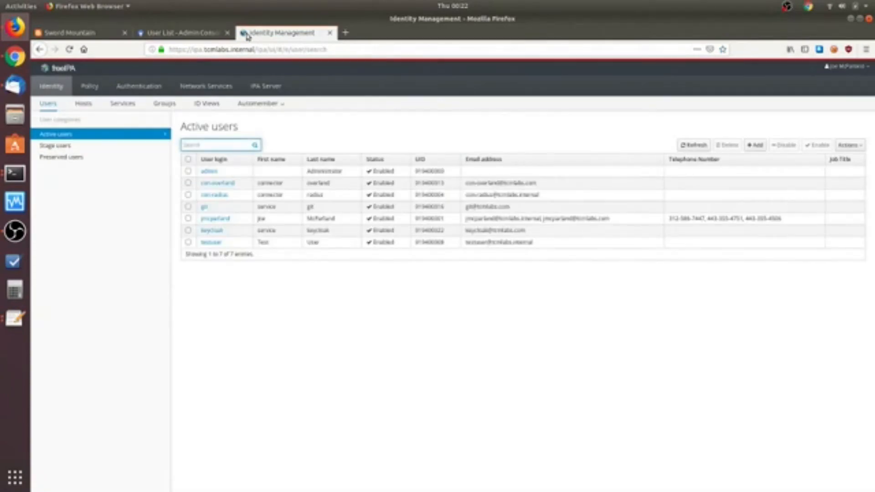
pyautogui.hotkey('ctrl', '+')
pyautogui.hotkey('ctrl', '+')
pyautogui.hotkey('ctrl', '+')
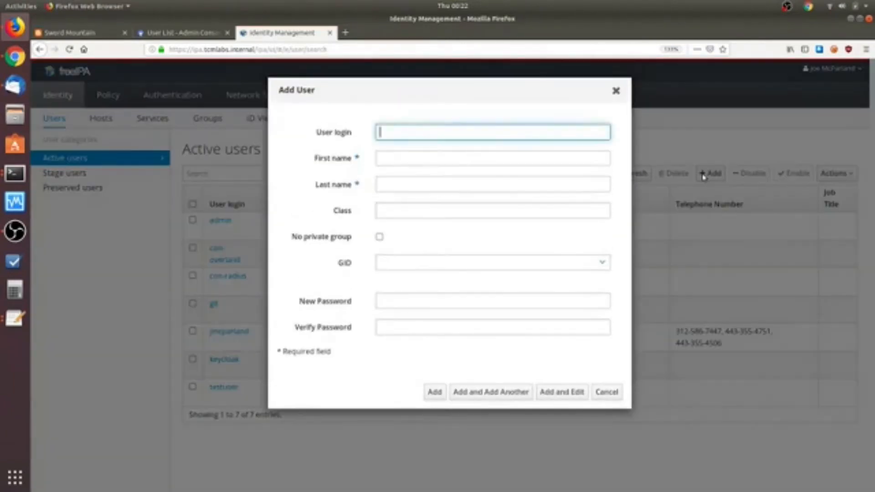
# Fill in the new FreeIPA user's login, first name and last name
pyautogui.click(551, 161)
pyautogui.write('Ginger')
pyautogui.press('Tab')
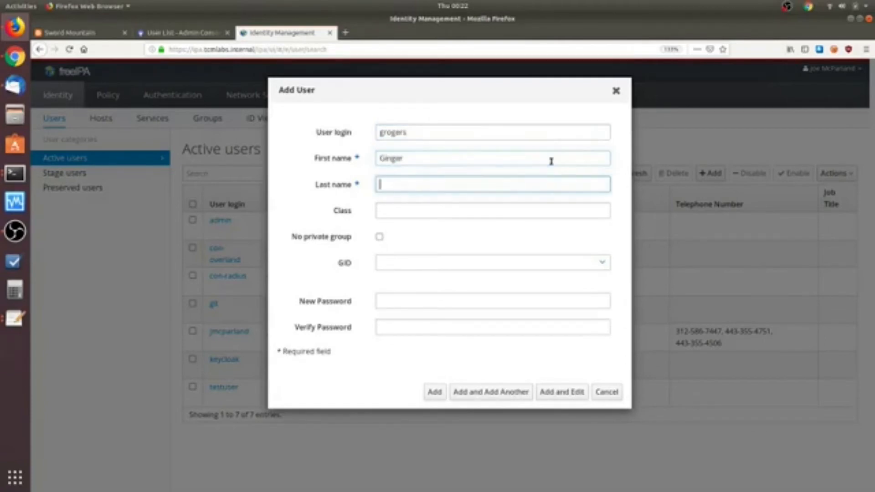
pyautogui.write('Rogers')
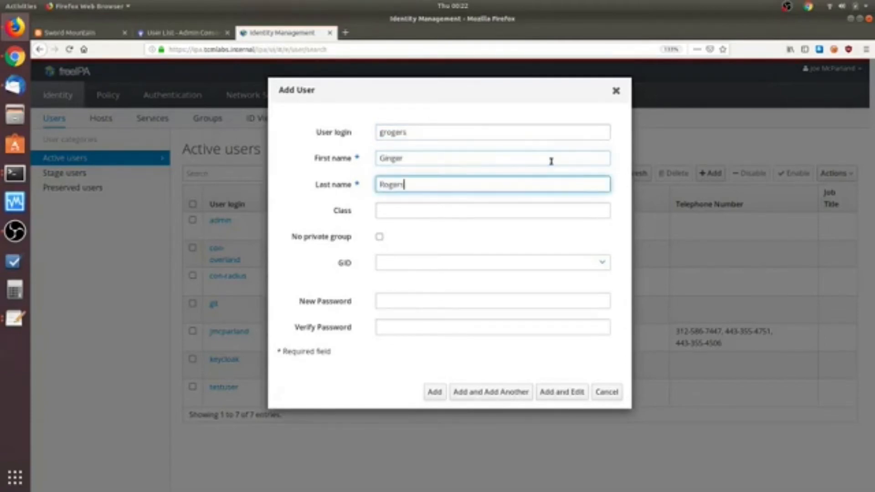
pyautogui.press('Tab')
pyautogui.press('Tab')
pyautogui.press('Tab')
pyautogui.press('Tab')
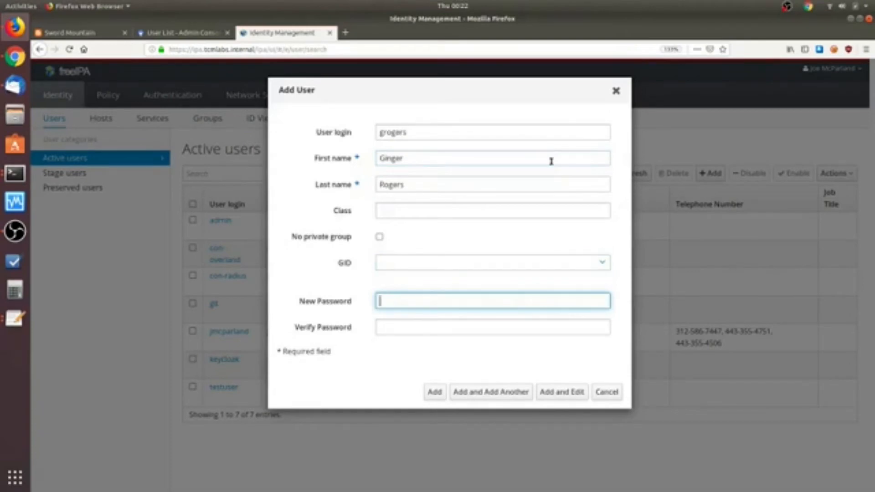
# Note an initial password in Text Editor, paste it into both password fields, and add the user
pyautogui.hotkey('alt', 'Tab')
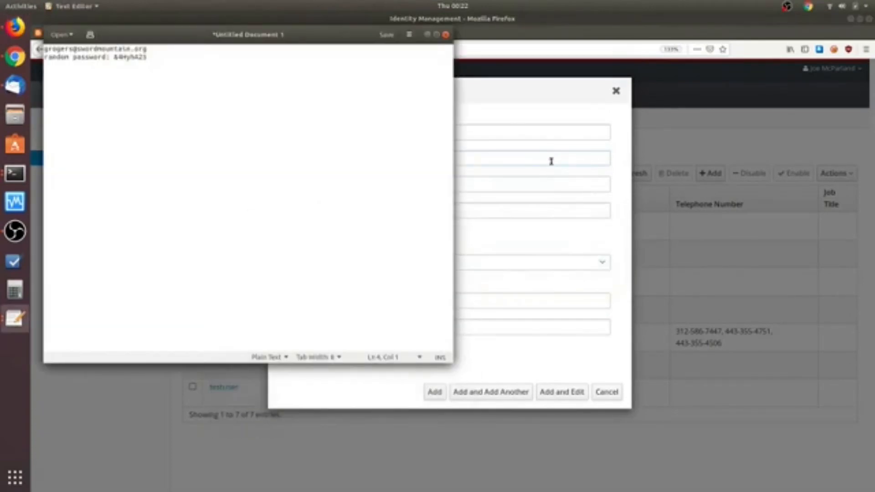
pyautogui.press('Return')
pyautogui.doubleClick(62, 73)
pyautogui.hotkey('alt', 'Tab')
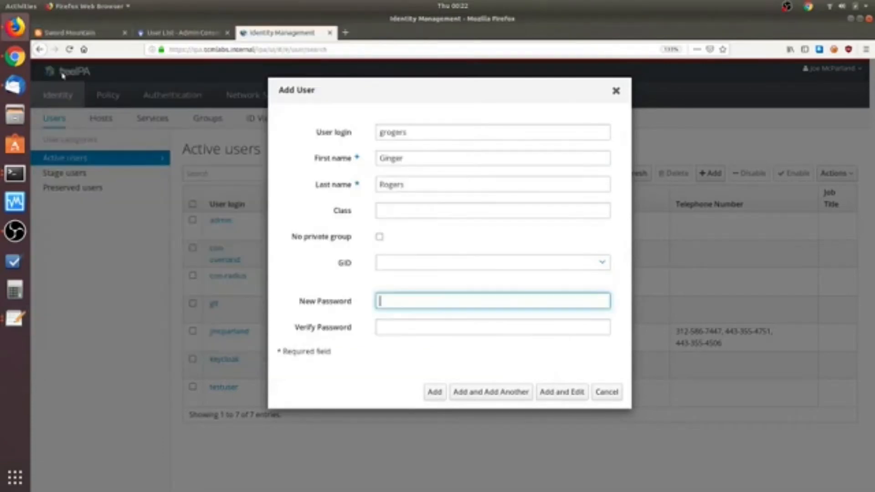
pyautogui.hotkey('ctrl', 'v')
pyautogui.press('Tab')
pyautogui.hotkey('ctrl', 'v')
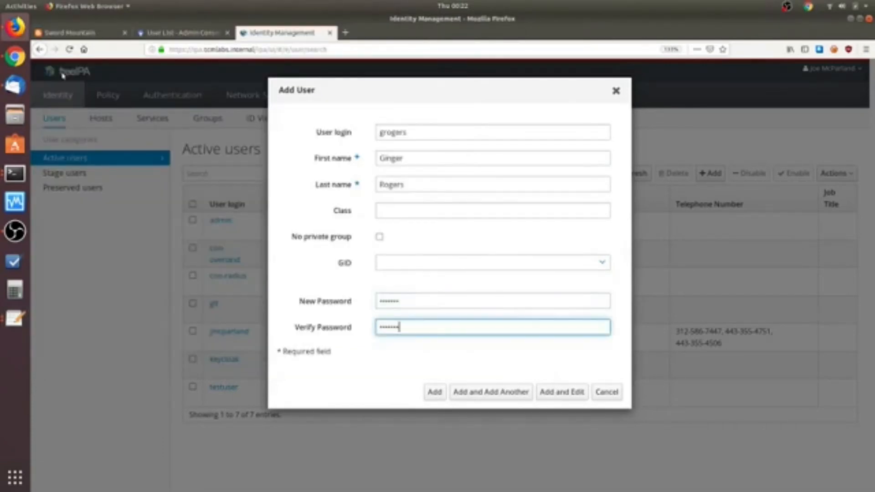
pyautogui.click(434, 392)
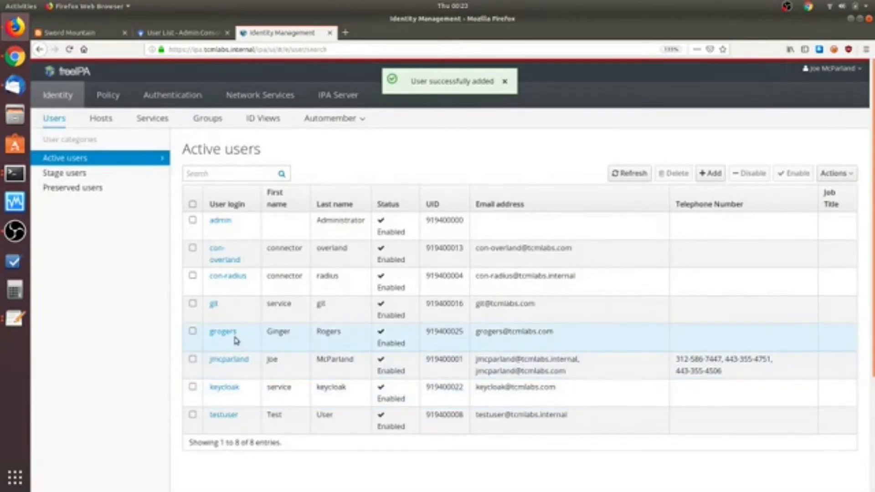
# Open a private Firefox window and load FreeIPA at ipa.tcmlabs.internal
pyautogui.click(866, 51)
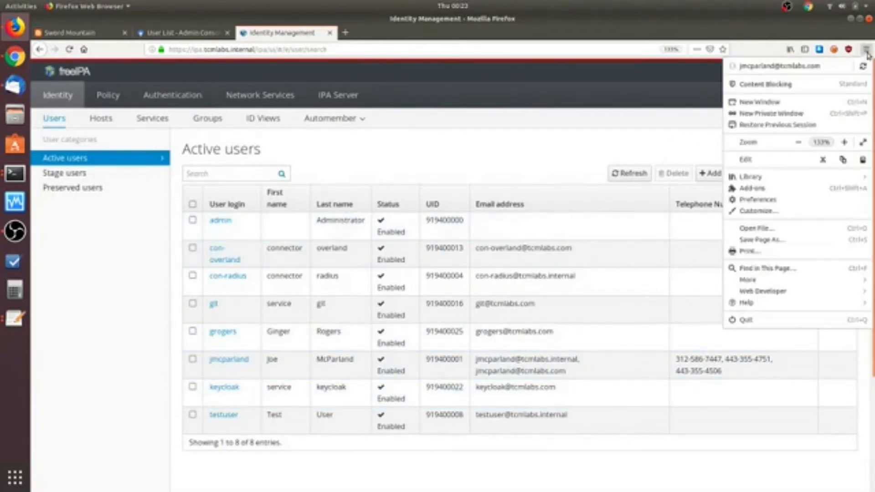
pyautogui.click(770, 114)
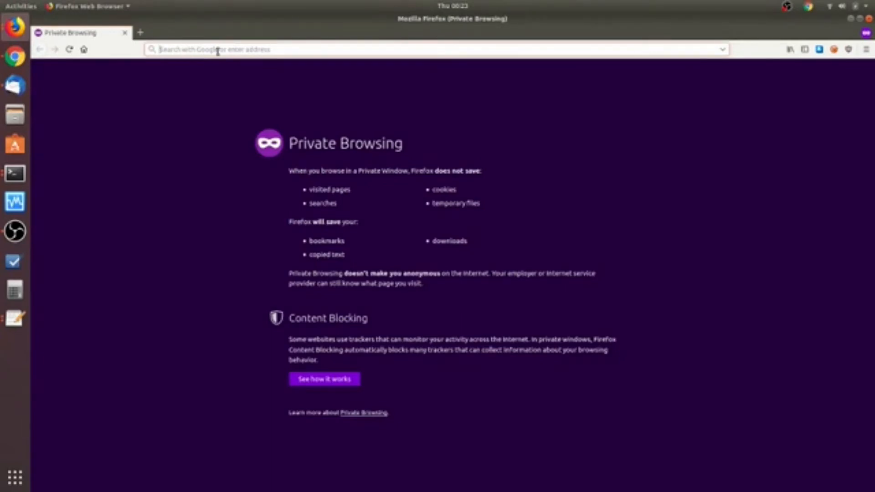
pyautogui.write('ipa.tcmlabs.internal/')
pyautogui.press('Return')
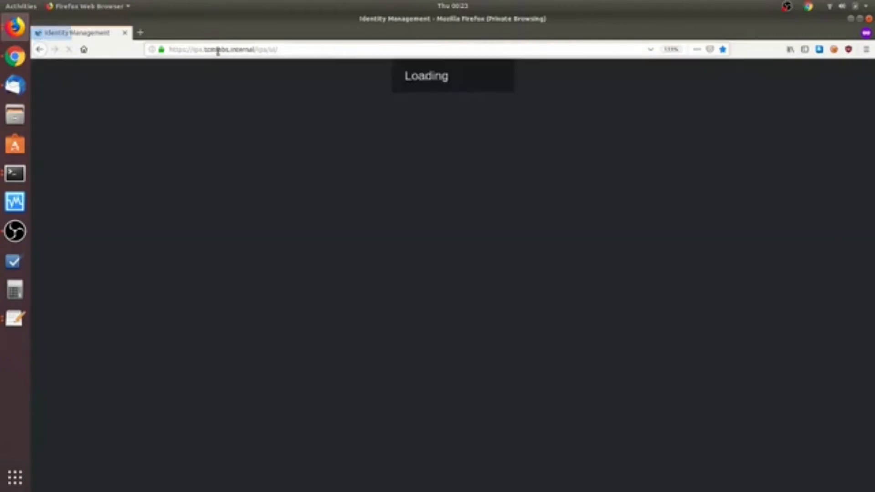
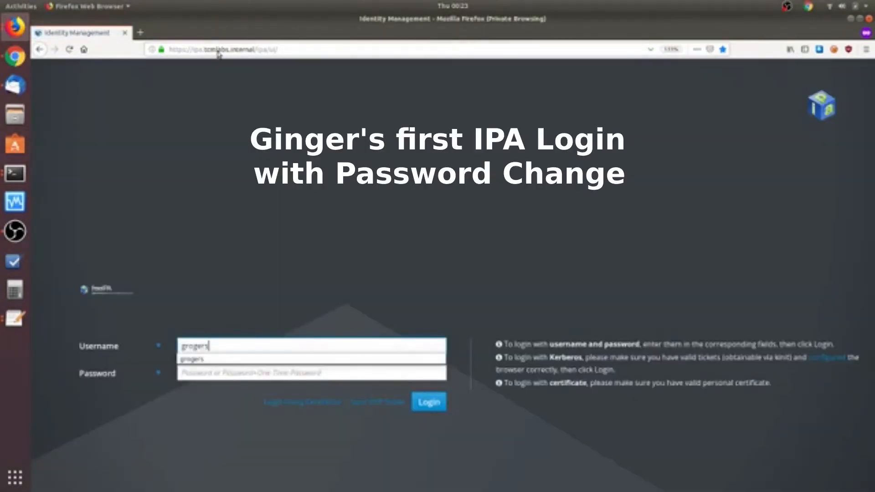
# Log in as the new user with the initial password and fill it as current password on the reset form
pyautogui.press('Down')
pyautogui.press('Return')
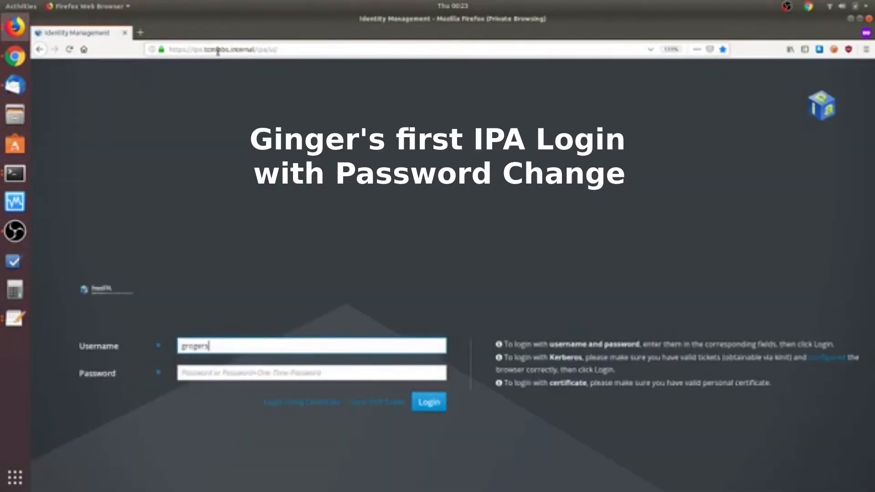
pyautogui.press('Tab')
pyautogui.hotkey('ctrl', 'v')
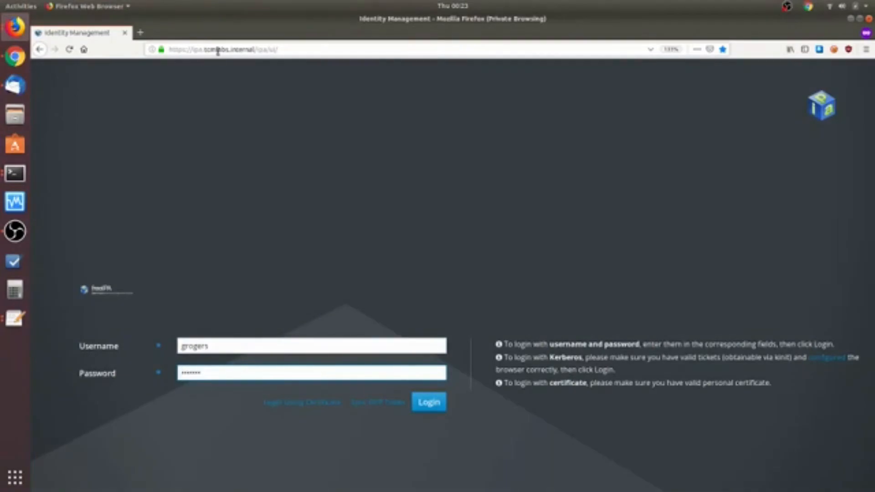
pyautogui.press('Return')
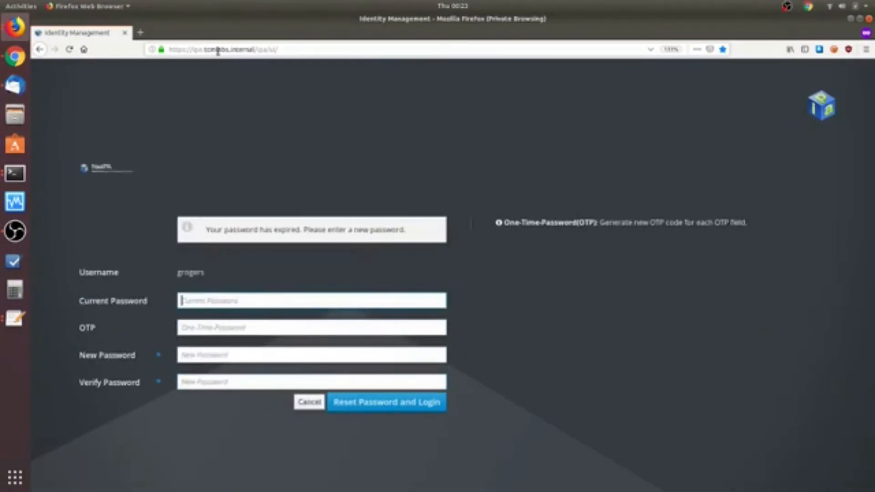
pyautogui.hotkey('ctrl', 'v')
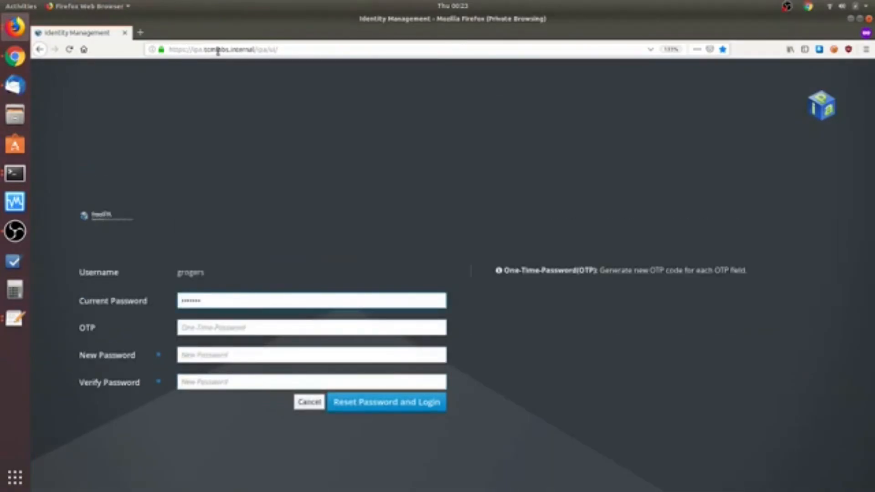
pyautogui.press('Tab')
pyautogui.press('Tab')
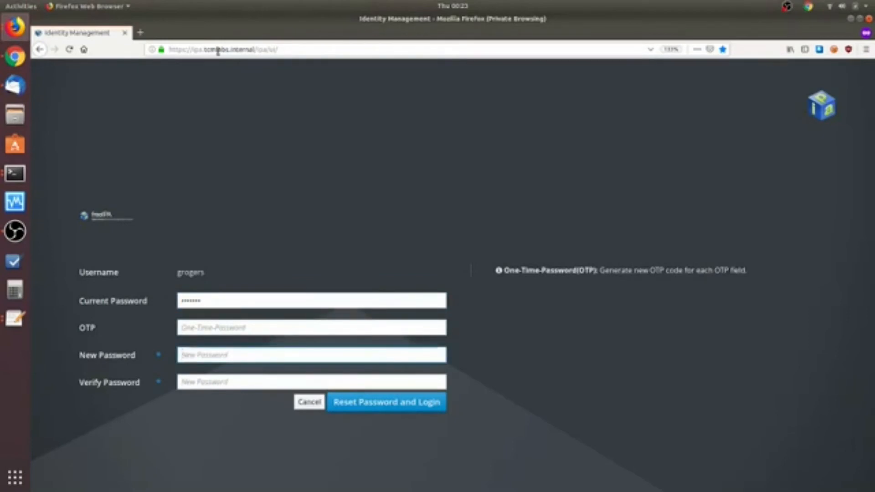
# Append '#!' to the saved password in the notes and select it for reuse in FreeIPA
pyautogui.hotkey('alt', 'Tab')
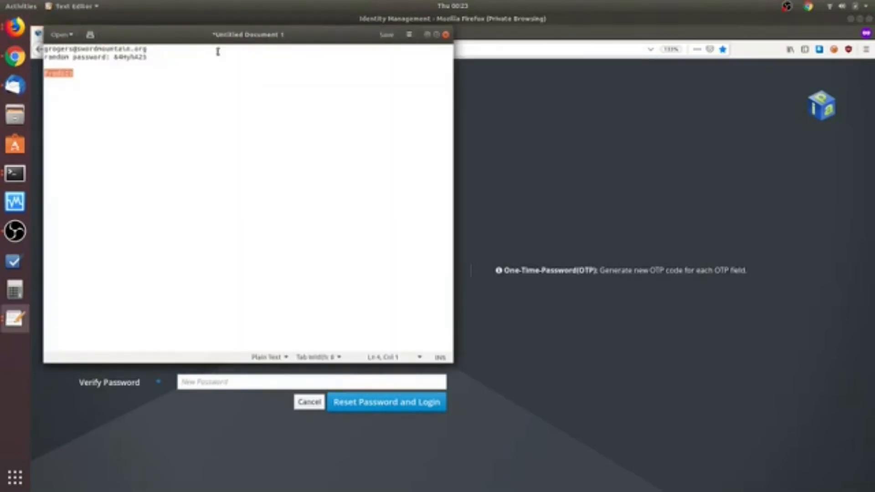
pyautogui.click(186, 97)
pyautogui.write('#!')
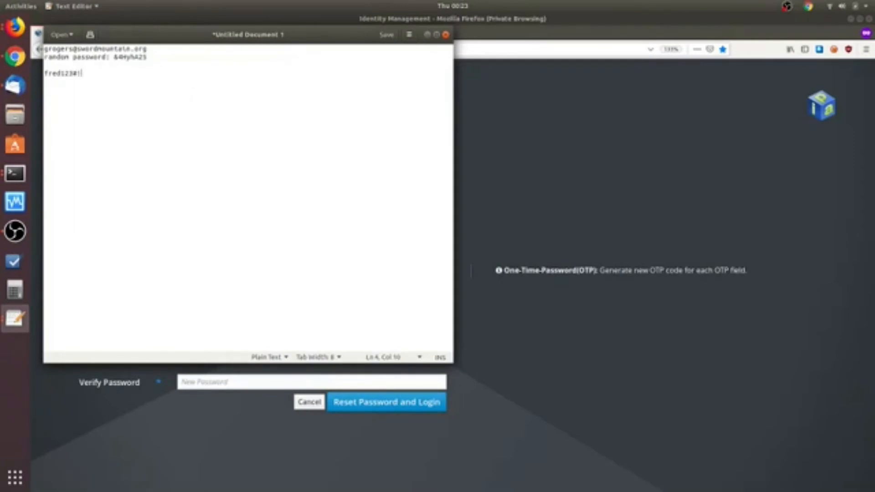
pyautogui.hotkey('shift', 'Up')
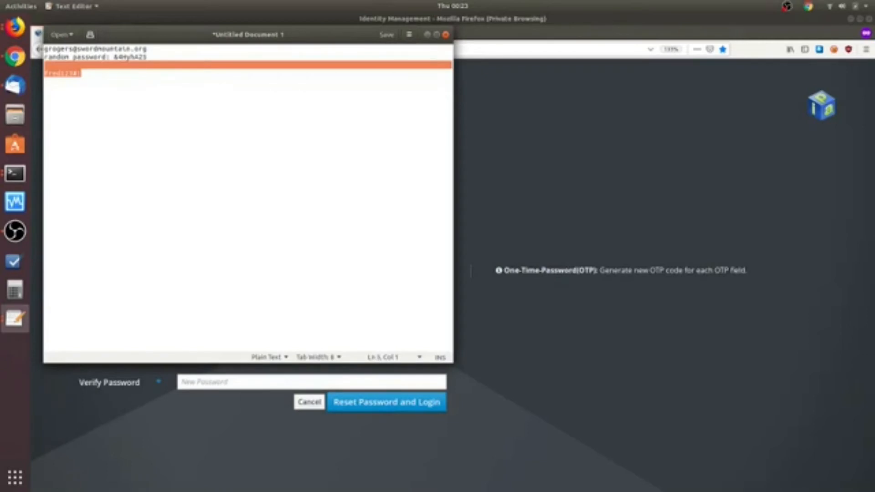
pyautogui.hotkey('shift', 'Down')
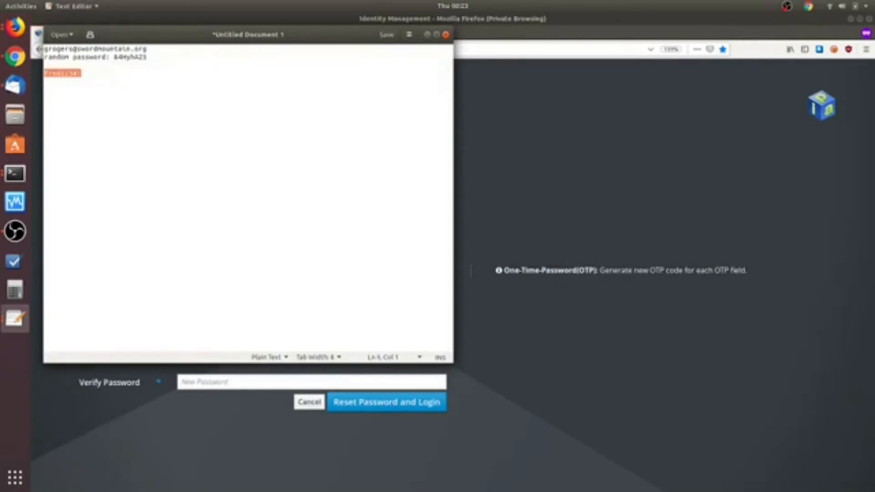
pyautogui.hotkey('alt', 'Tab')
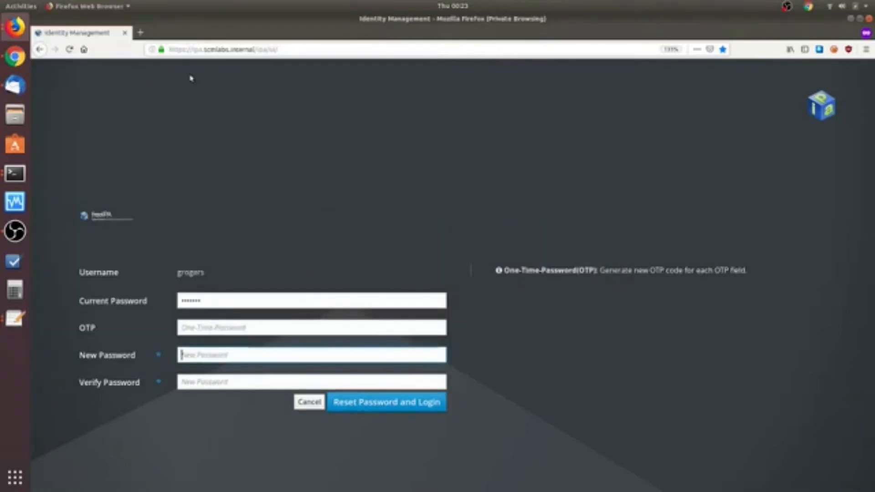
# Paste the new password into New Password and Verify Password, then reset it and log in
pyautogui.hotkey('ctrl', 'v')
pyautogui.press('Tab')
pyautogui.hotkey('ctrl', 'v')
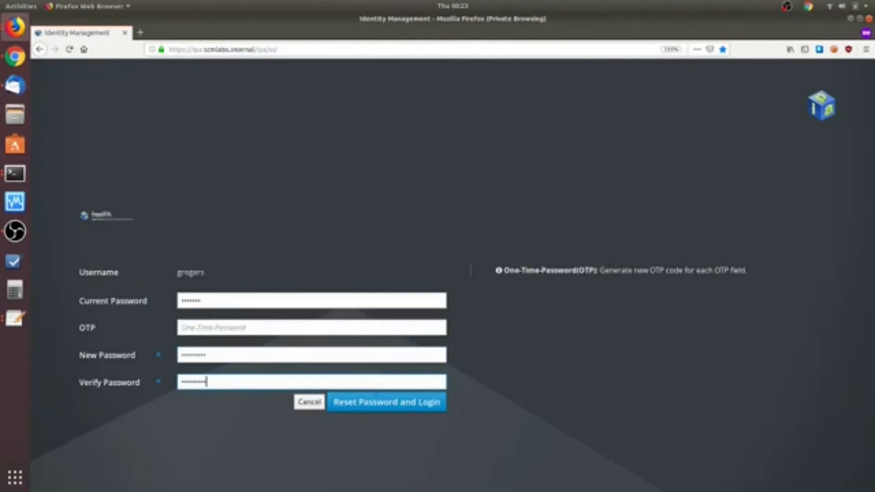
pyautogui.click(377, 403)
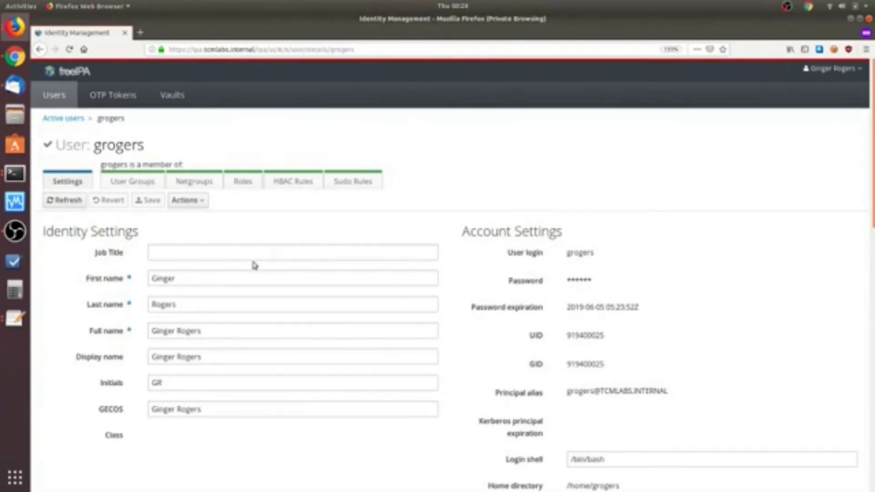
# Review the user's account details page down to the contact email address
pyautogui.scroll(-5, 451, 307)
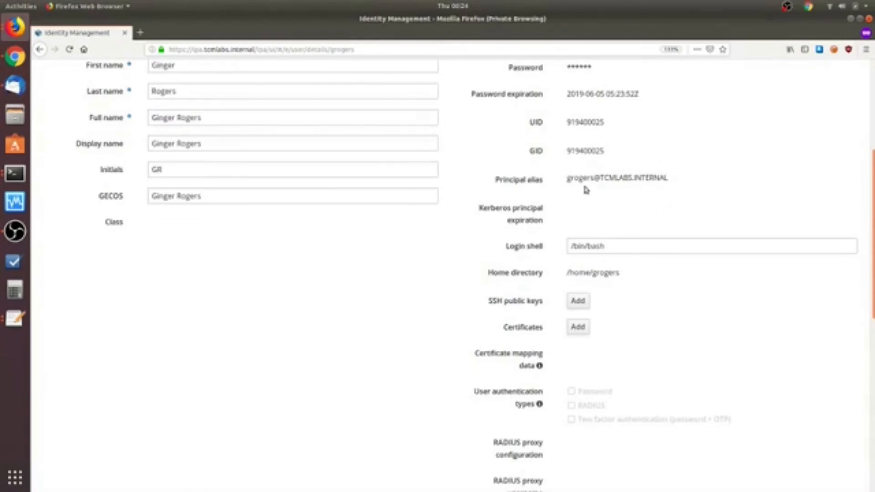
pyautogui.scroll(-6, 586, 190)
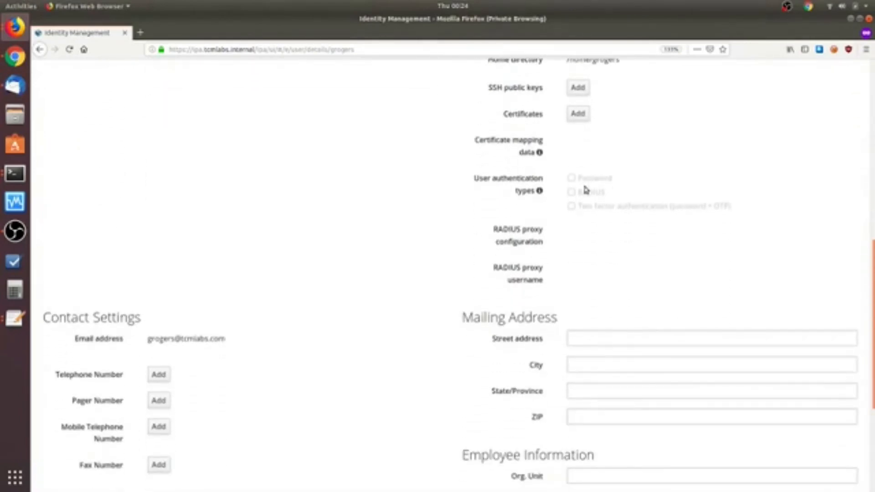
pyautogui.scroll(-4, 586, 190)
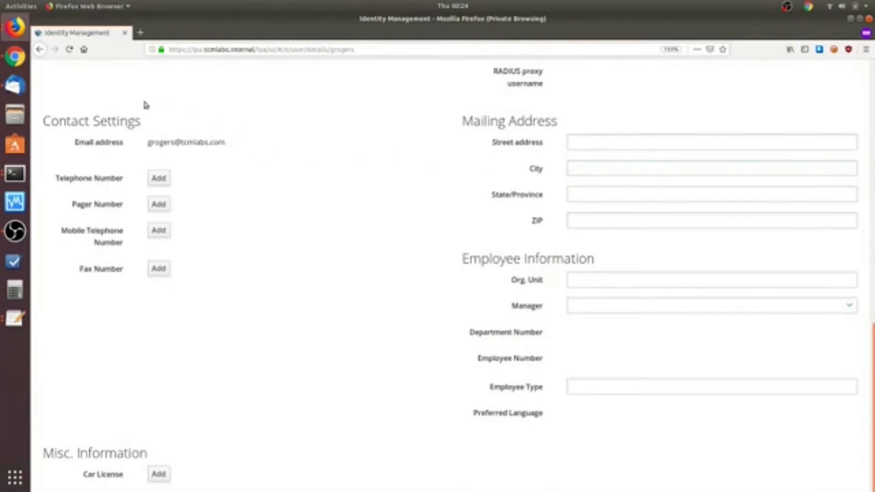
pyautogui.tripleClick(204, 143)
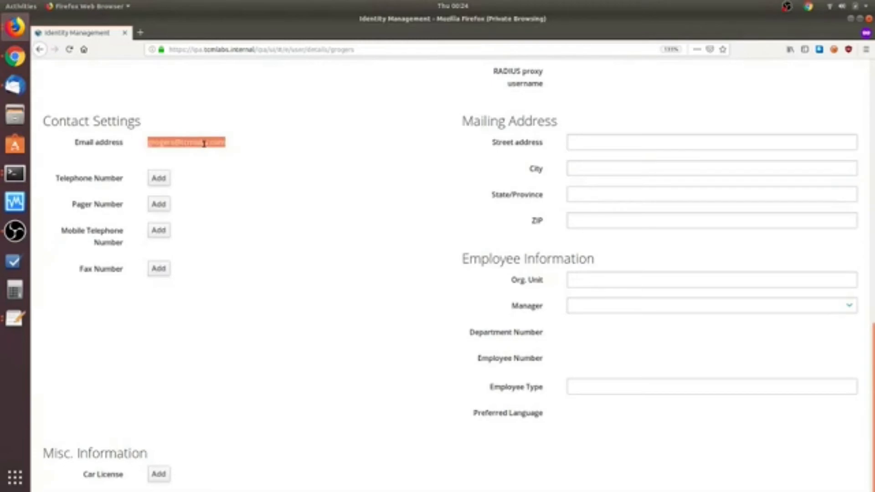
pyautogui.click(241, 195)
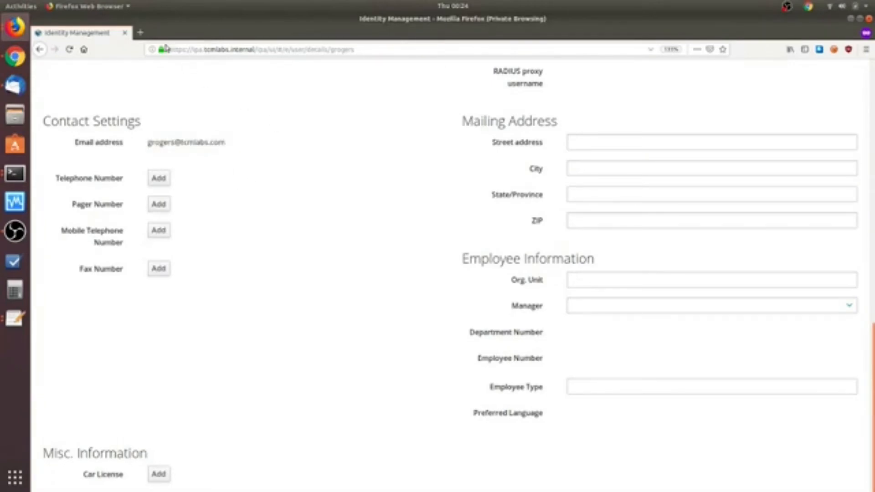
# Load mail.swordmountain.org in a new private tab
pyautogui.click(144, 33)
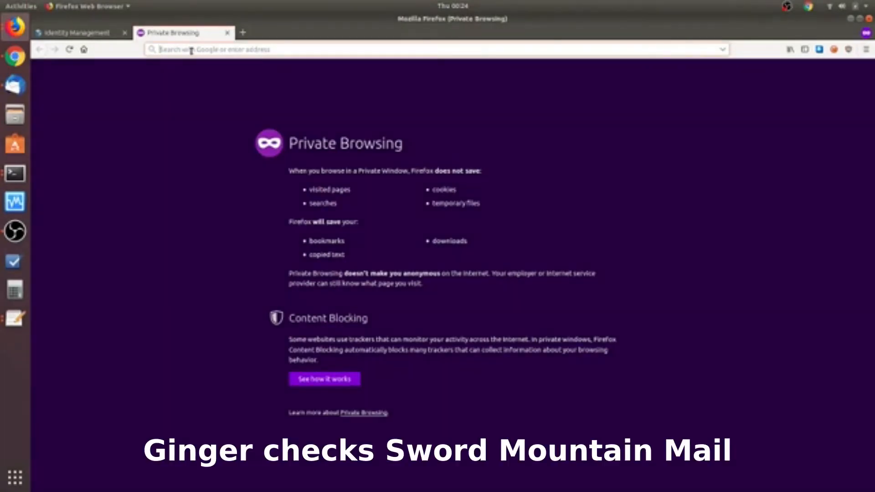
pyautogui.write('mail.s')
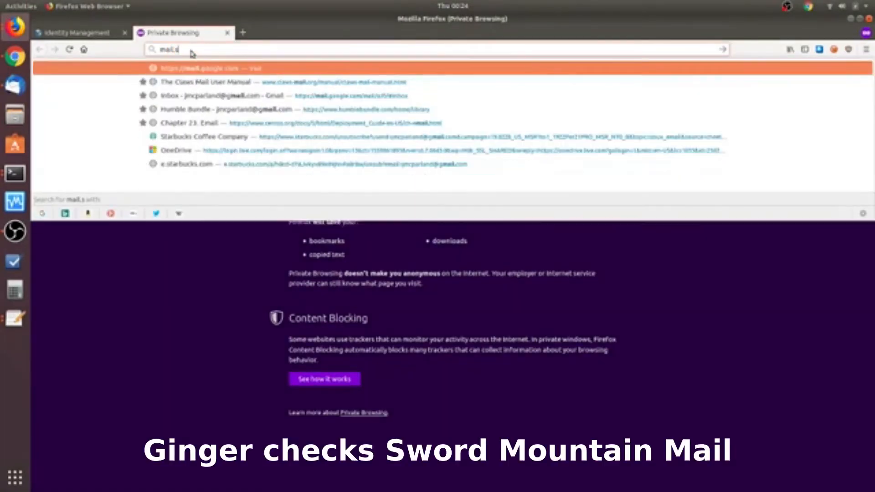
pyautogui.write('wordmountain')
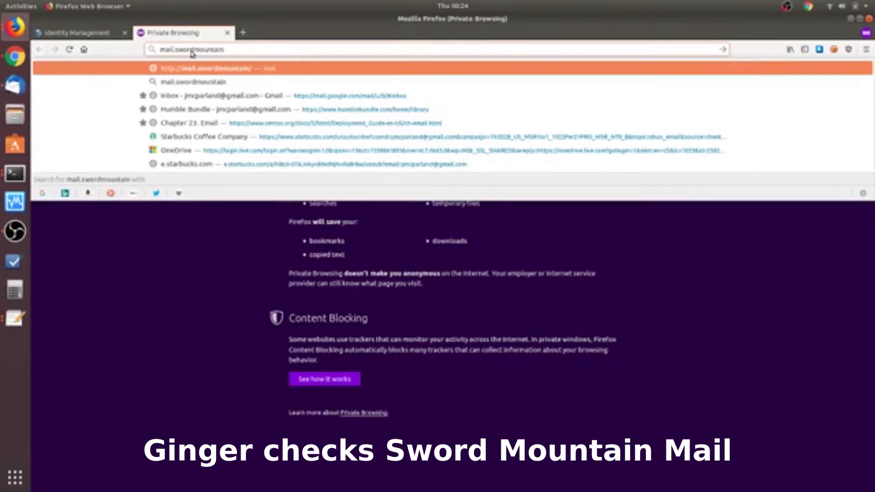
pyautogui.write('.org')
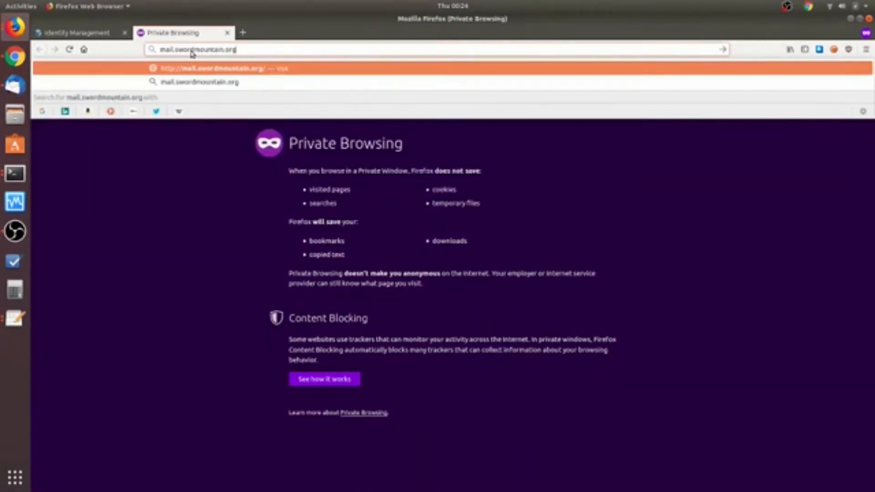
pyautogui.press('Return')
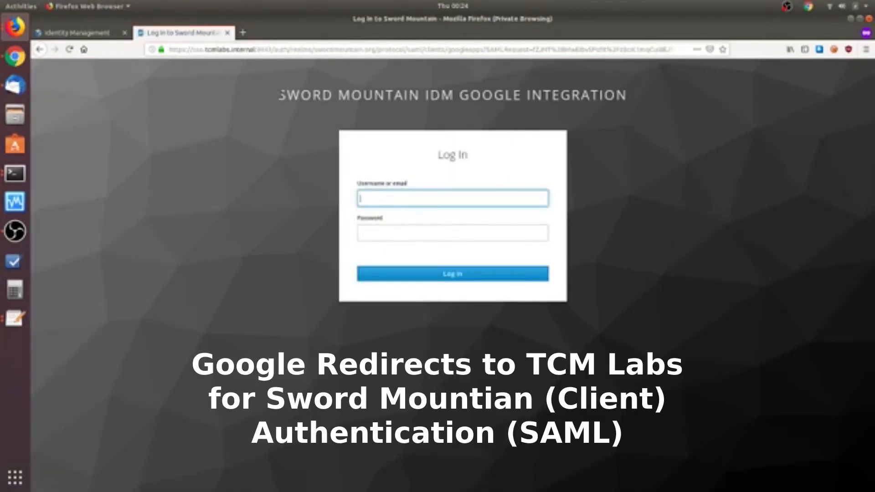
# Enter the user's username on the Sword Mountain IDM Google Integration login page
pyautogui.tripleClick(280, 95)
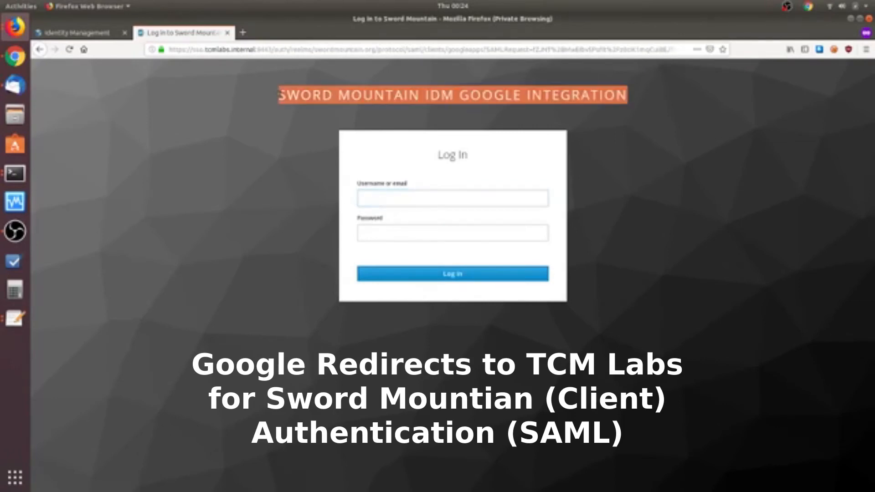
pyautogui.tripleClick(279, 95)
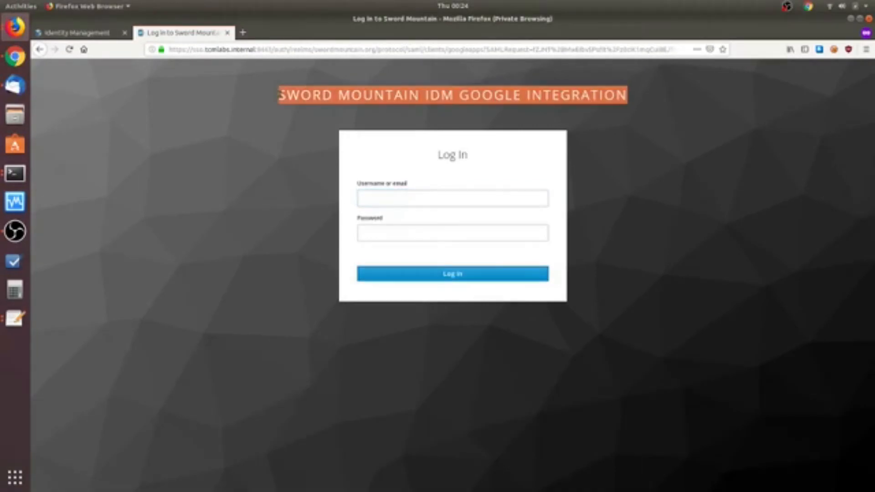
pyautogui.click(279, 95)
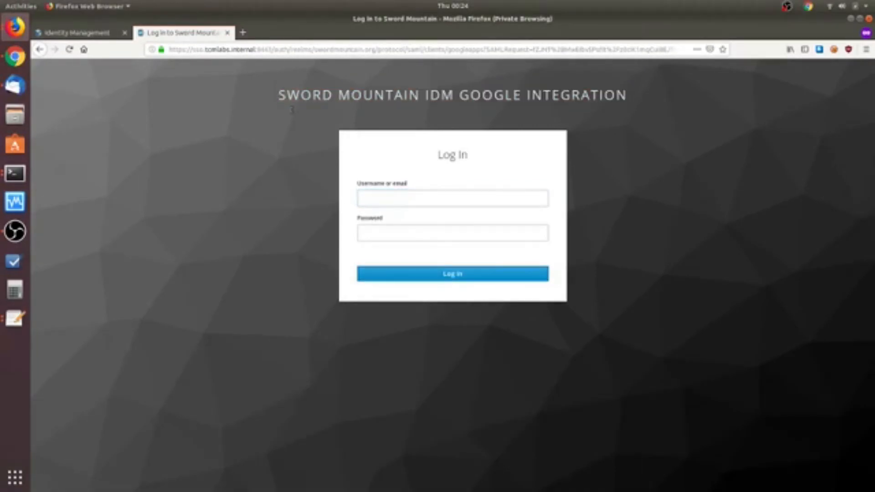
pyautogui.click(374, 197)
pyautogui.write('ginger')
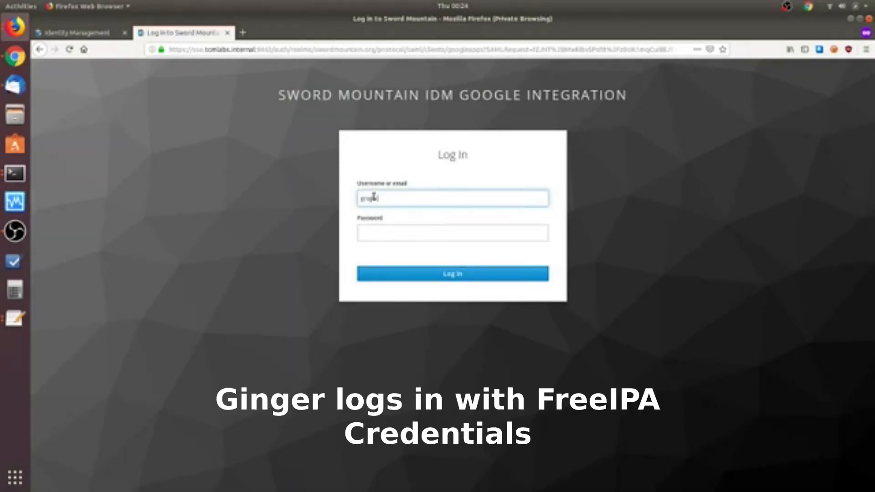
pyautogui.press('Tab')
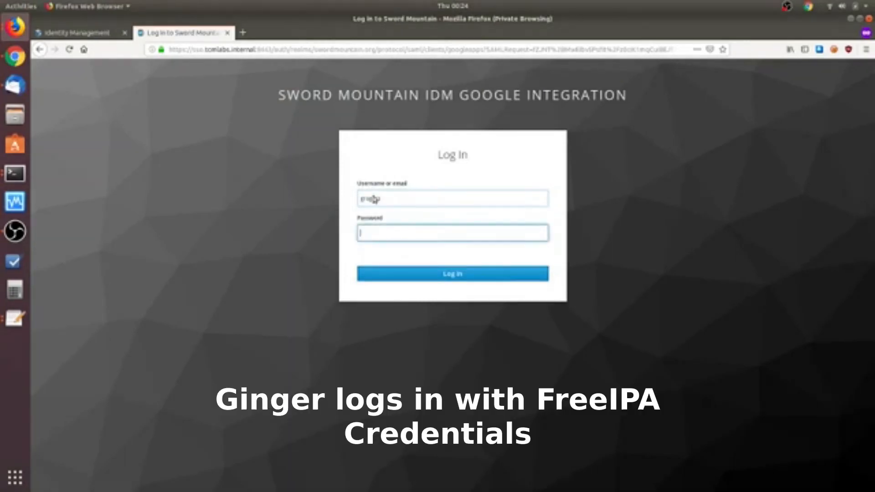
# Copy the saved password from the notes, paste it into Password, and log in
pyautogui.hotkey('alt', 'Tab')
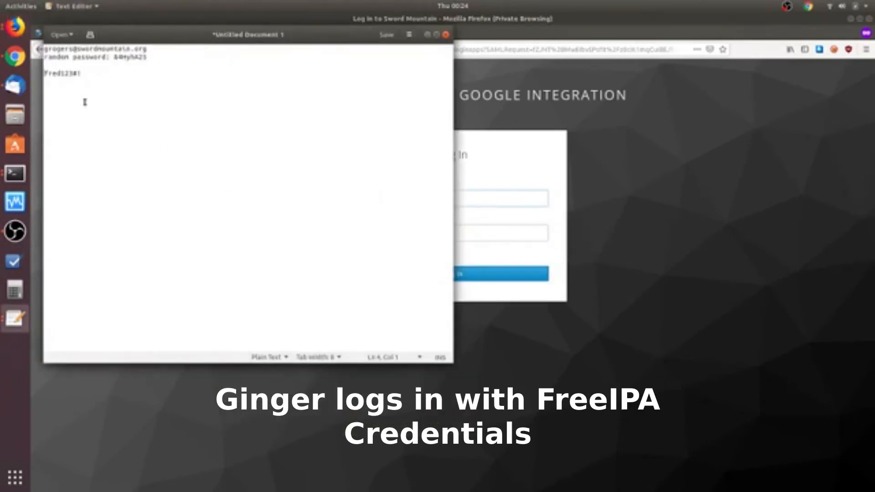
pyautogui.tripleClick(54, 72)
pyautogui.hotkey('alt', 'Tab')
pyautogui.hotkey('ctrl', 'v')
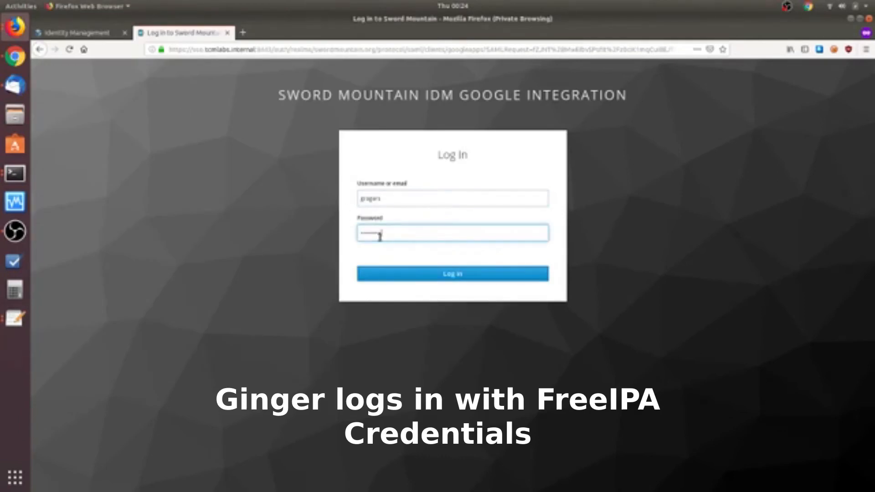
pyautogui.click(449, 278)
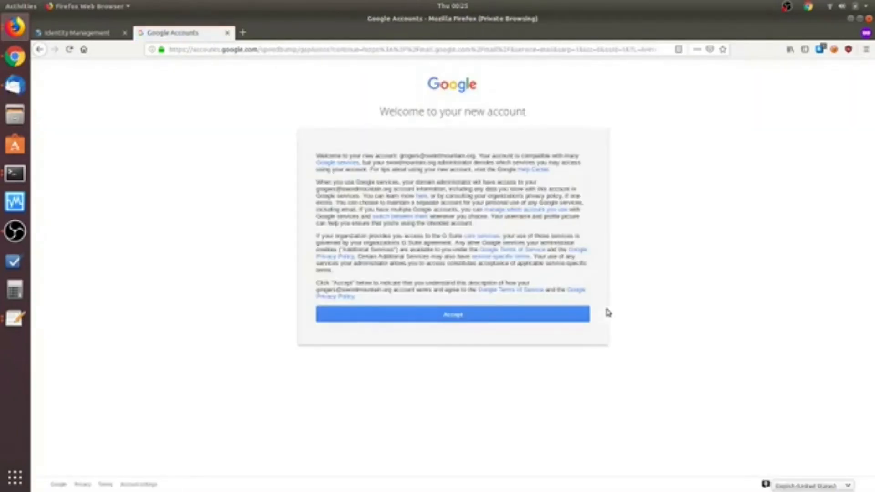
# Accept the terms on Google's 'Welcome to your new account' page
pyautogui.hotkey('ctrl', '+')
pyautogui.hotkey('ctrl', '+')
pyautogui.hotkey('ctrl', '+')
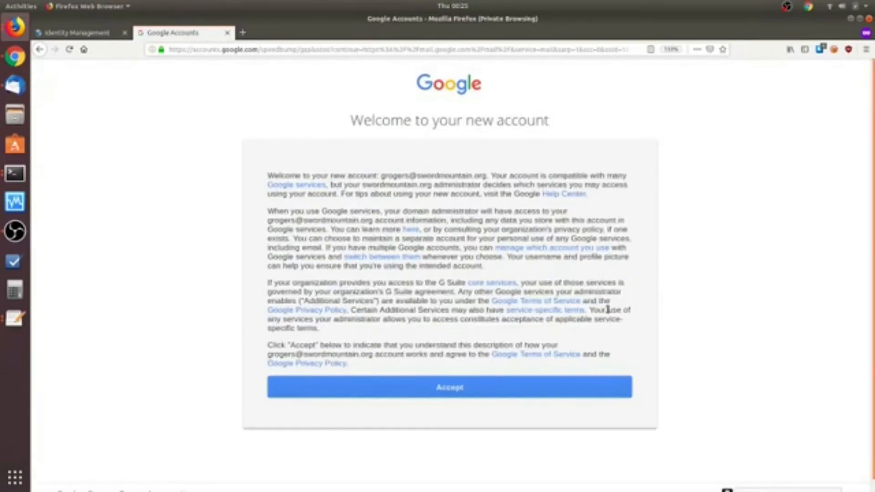
pyautogui.tripleClick(406, 119)
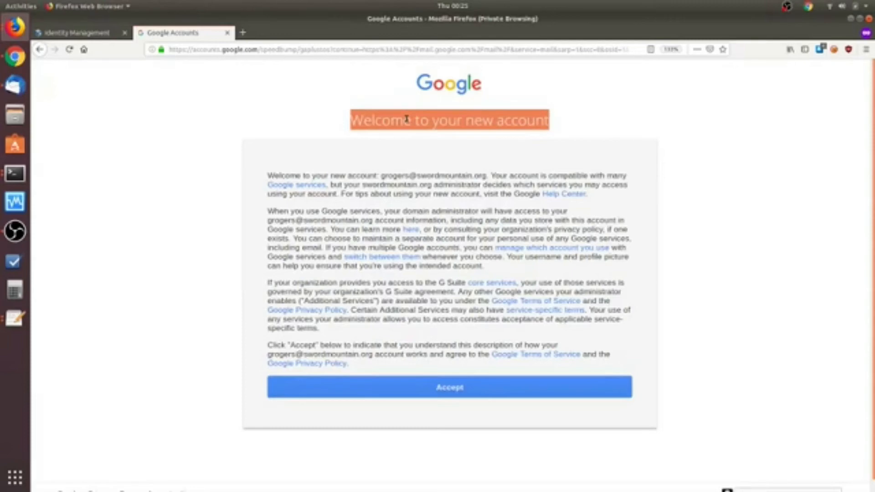
pyautogui.click(177, 179)
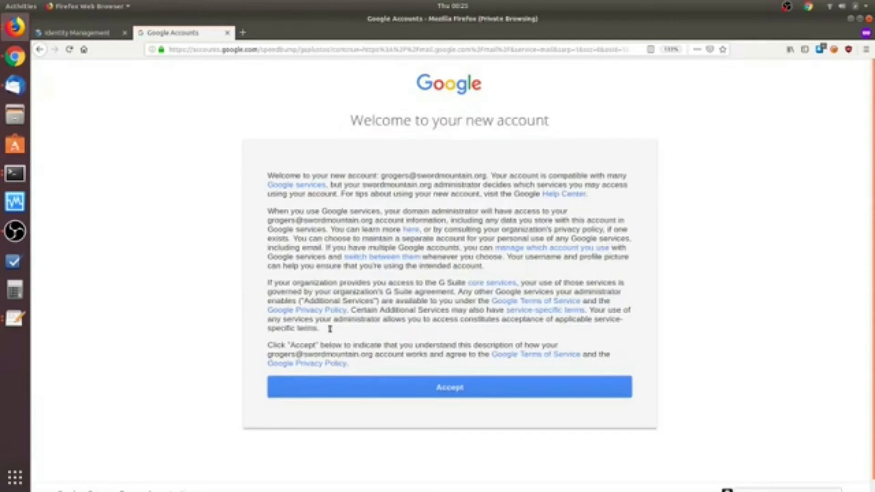
pyautogui.click(449, 388)
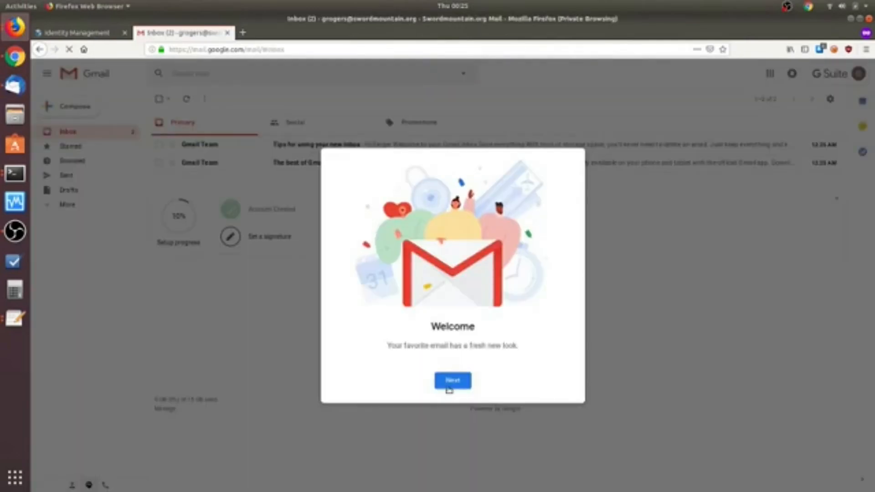
# Get past the Gmail welcome screens, keeping the Default inbox view
pyautogui.click(452, 382)
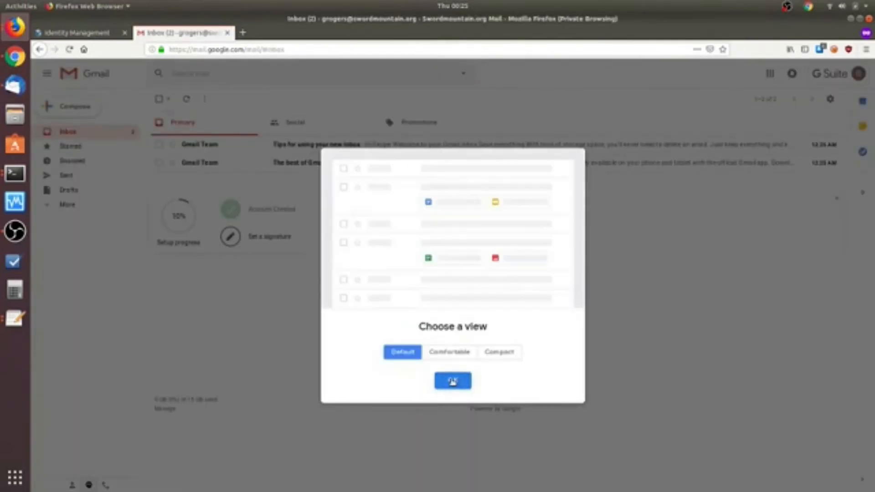
pyautogui.click(452, 382)
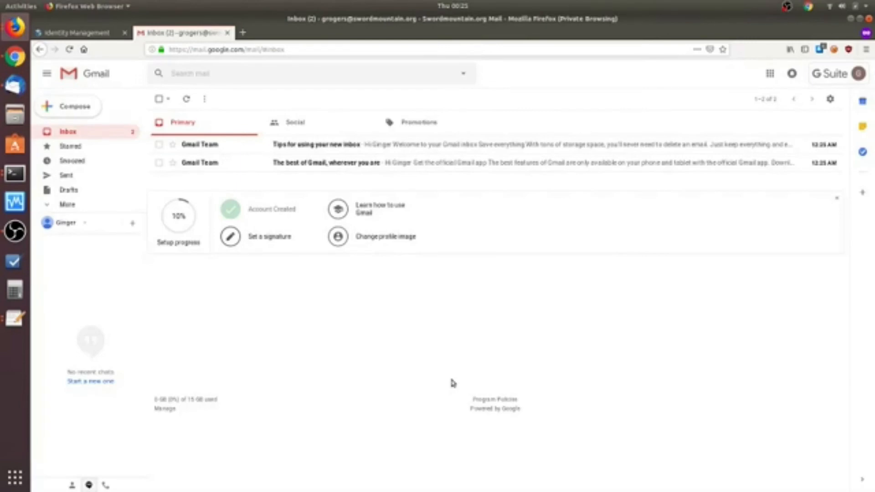
pyautogui.hotkey('ctrl', '+')
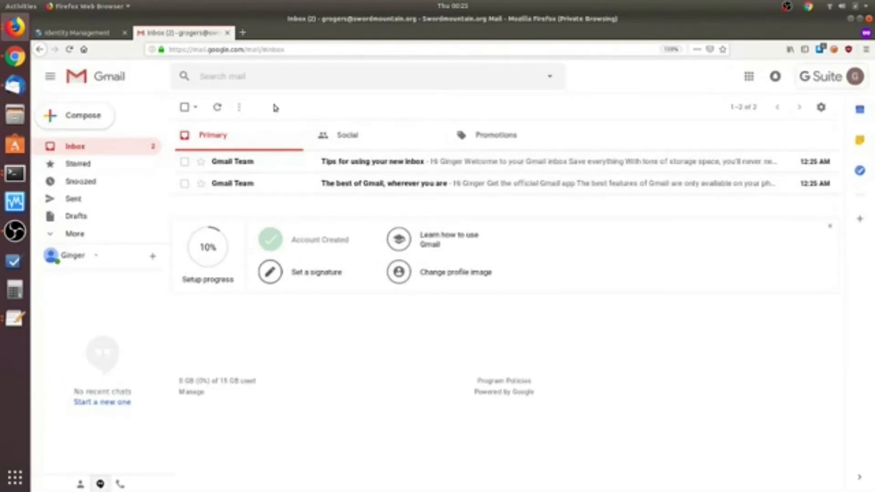
# Open a fresh private tab alongside the Gmail inbox
pyautogui.click(223, 51)
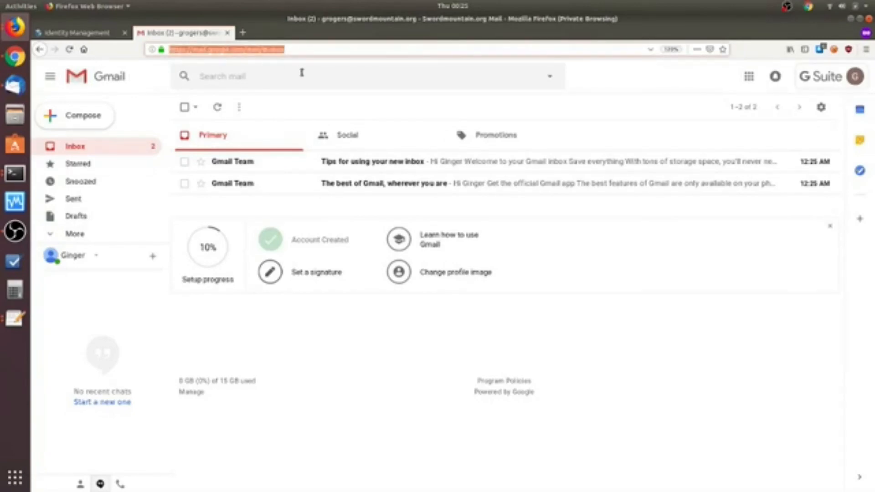
pyautogui.click(616, 92)
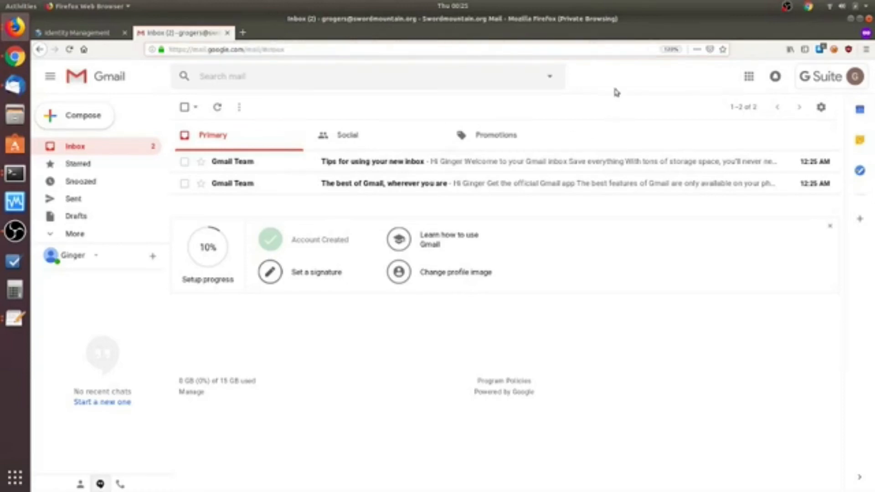
pyautogui.click(244, 34)
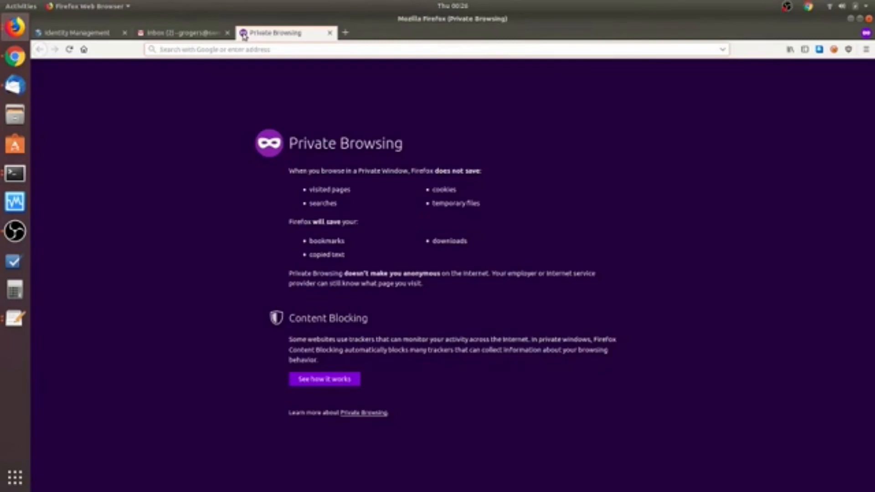
# Load calendar.swordmountain.org, dismiss its welcome with Got it, then close the Calendar tab
pyautogui.write('calendar.g')
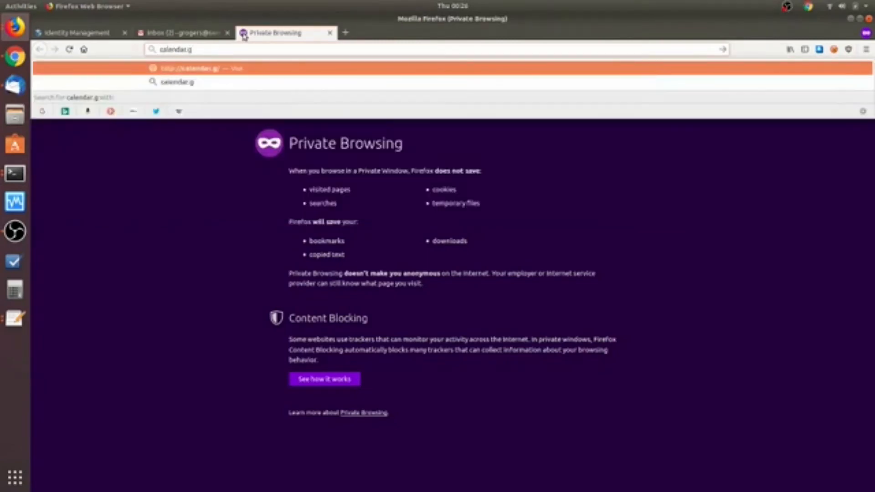
pyautogui.press('BackSpace')
pyautogui.write('swordmou')
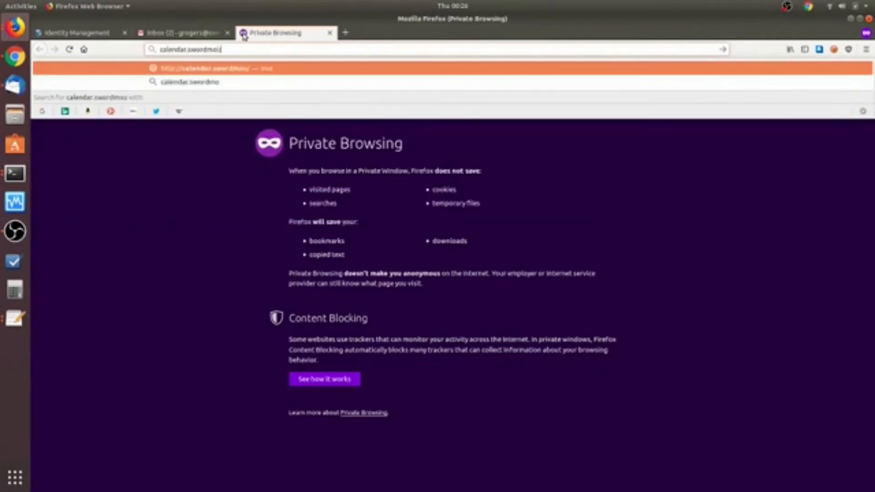
pyautogui.write('ntain.org')
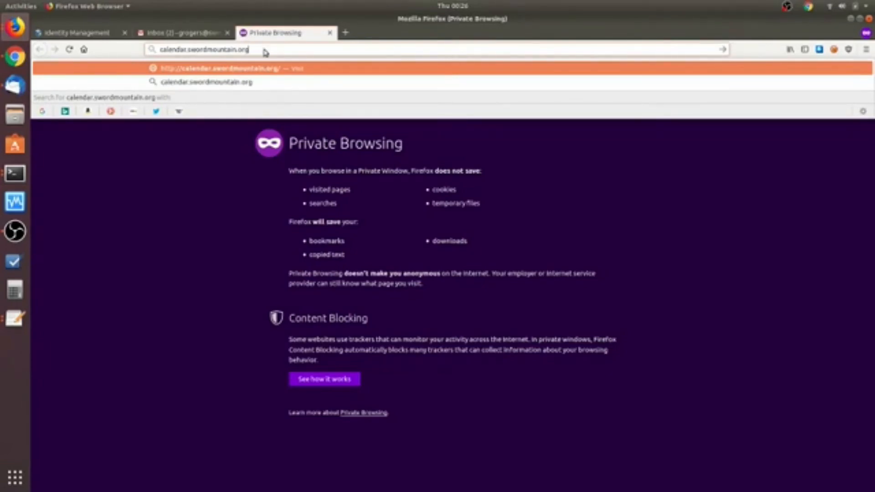
pyautogui.press('Return')
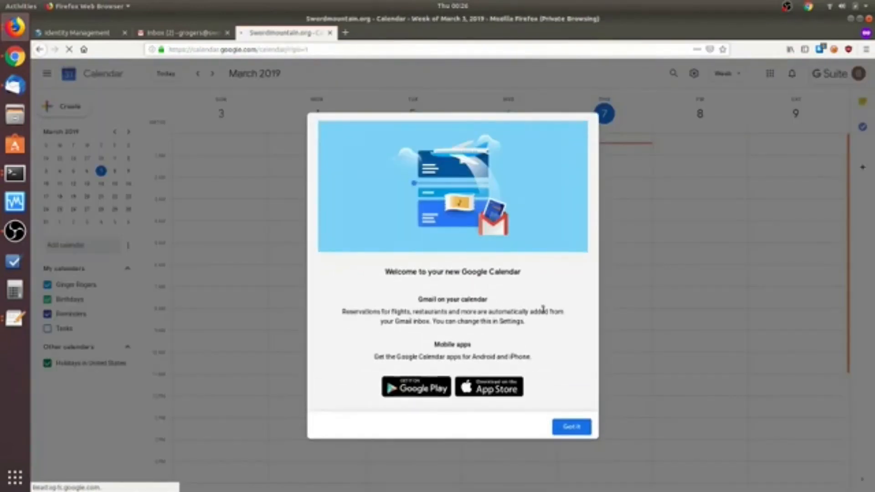
pyautogui.click(580, 426)
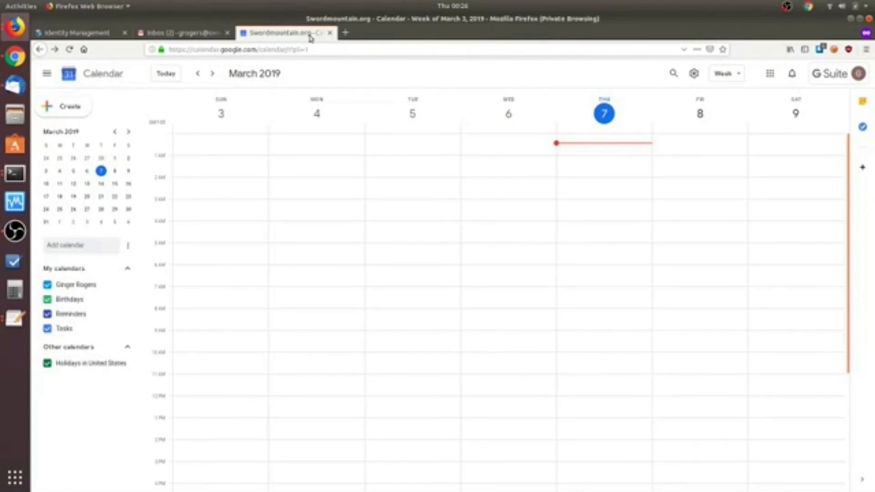
pyautogui.click(329, 33)
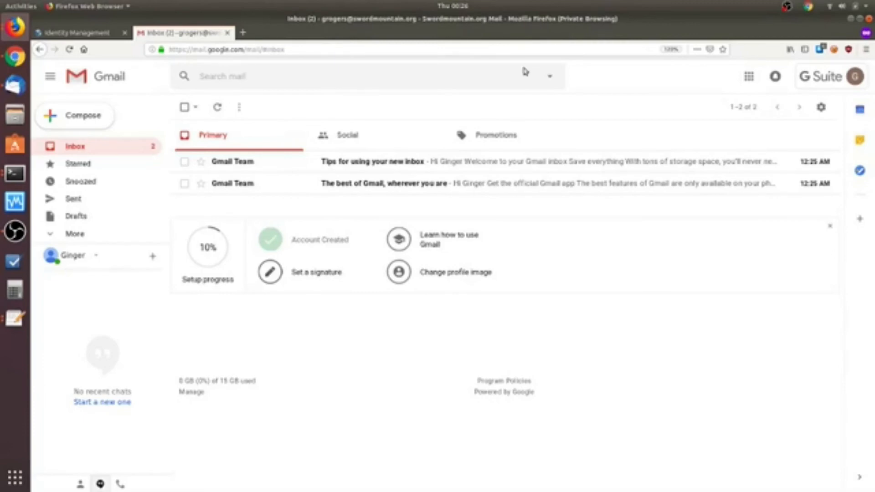
# Sign the user out of Google from the account menu, then return to the browser via the notes
pyautogui.click(855, 76)
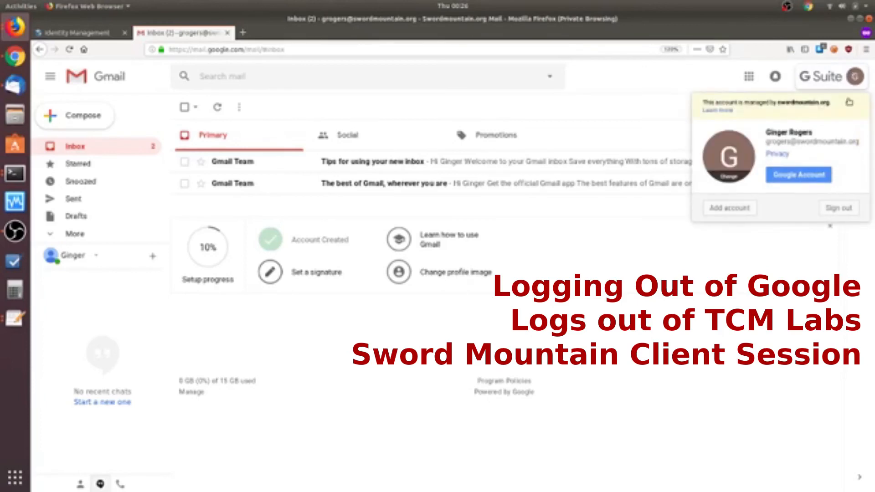
pyautogui.click(841, 211)
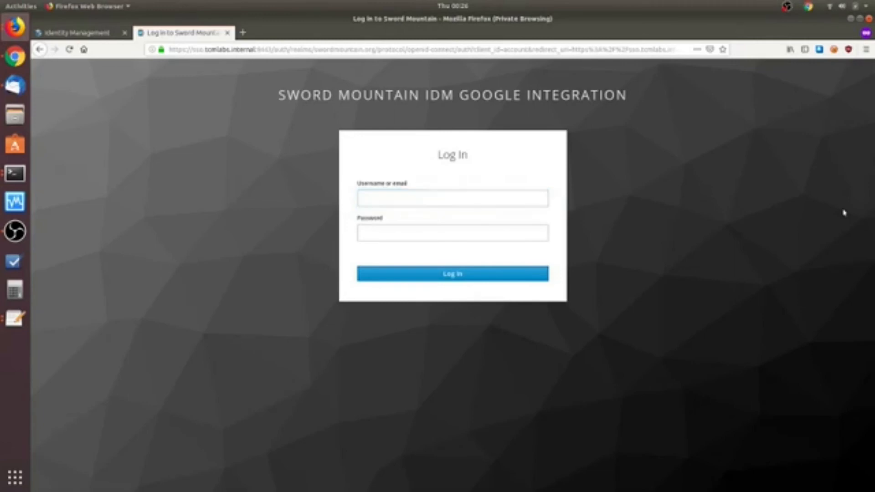
pyautogui.hotkey('alt', 'Tab')
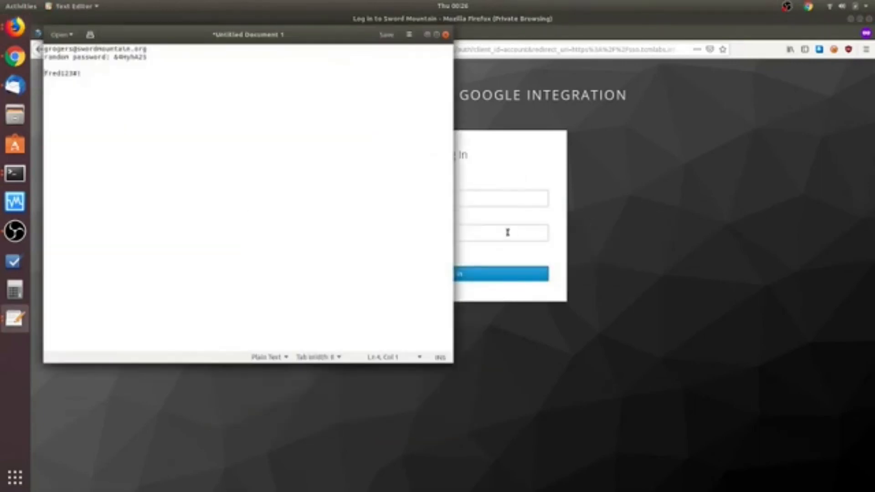
pyautogui.press('Return')
pyautogui.hotkey('alt', 'Tab')
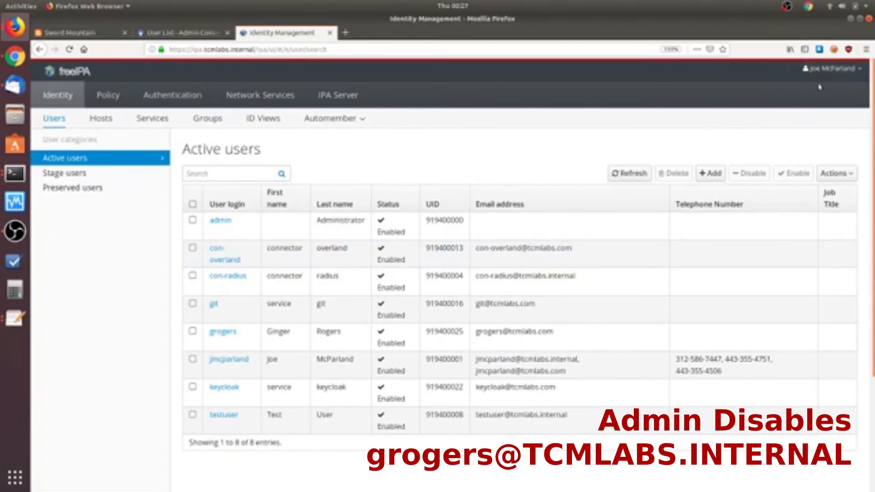
# Disable grogers in FreeIPA's Active users, confirm it, and switch to the private login window
pyautogui.click(193, 332)
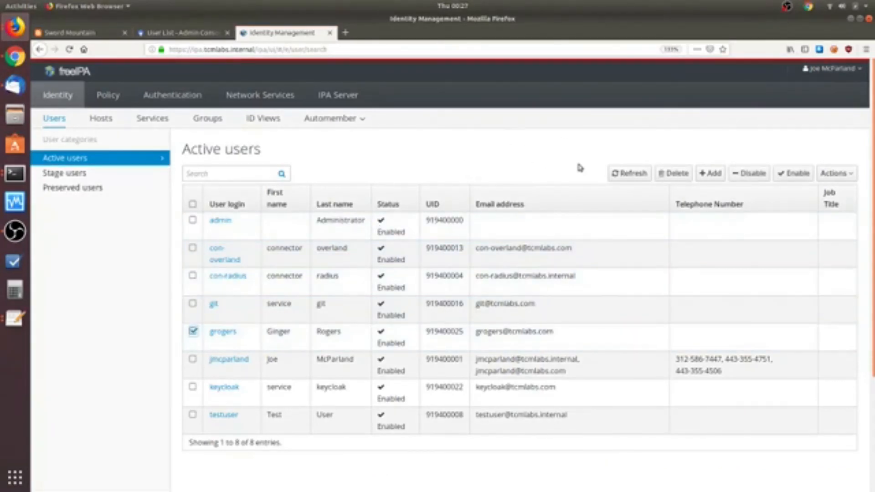
pyautogui.click(745, 173)
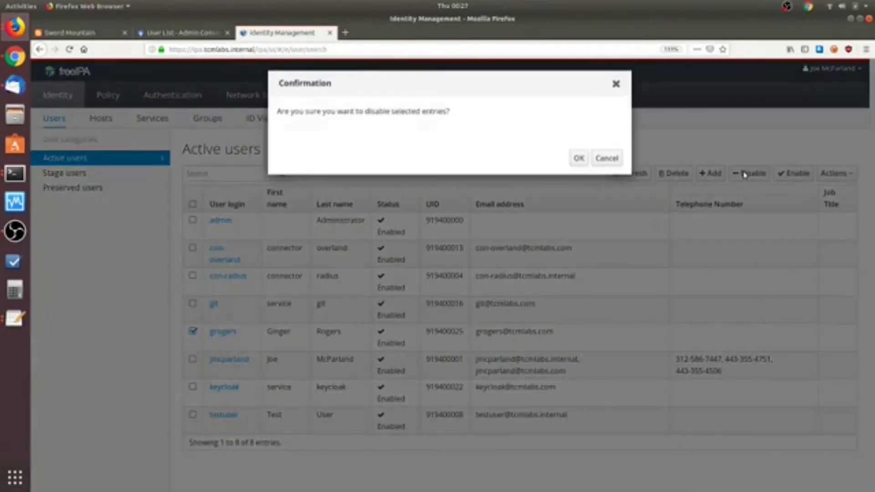
pyautogui.doubleClick(377, 117)
pyautogui.tripleClick(377, 117)
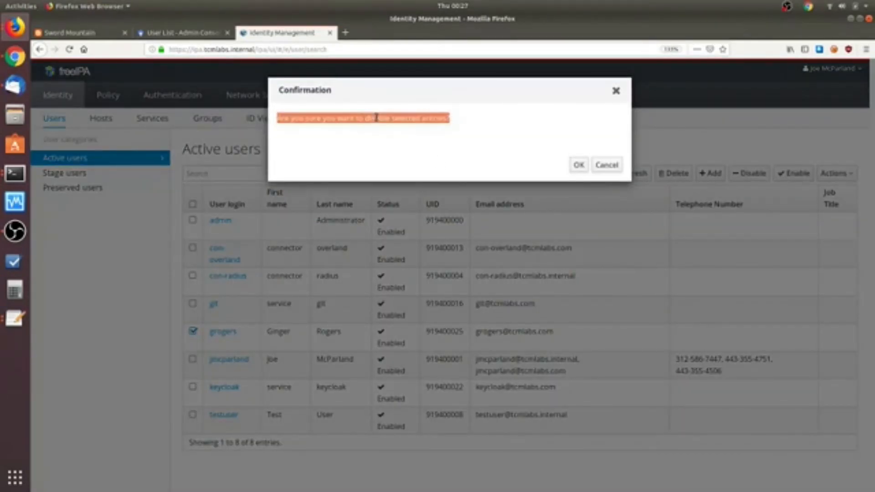
pyautogui.click(578, 165)
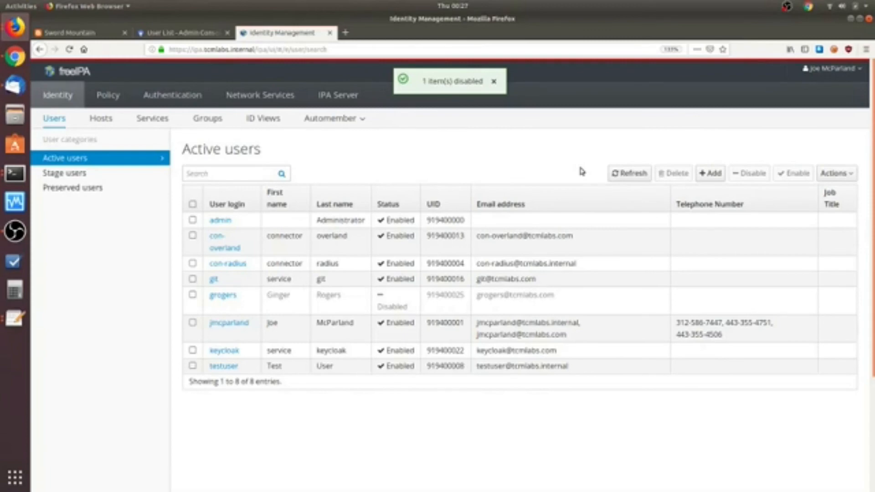
pyautogui.hotkey('alt', '`')
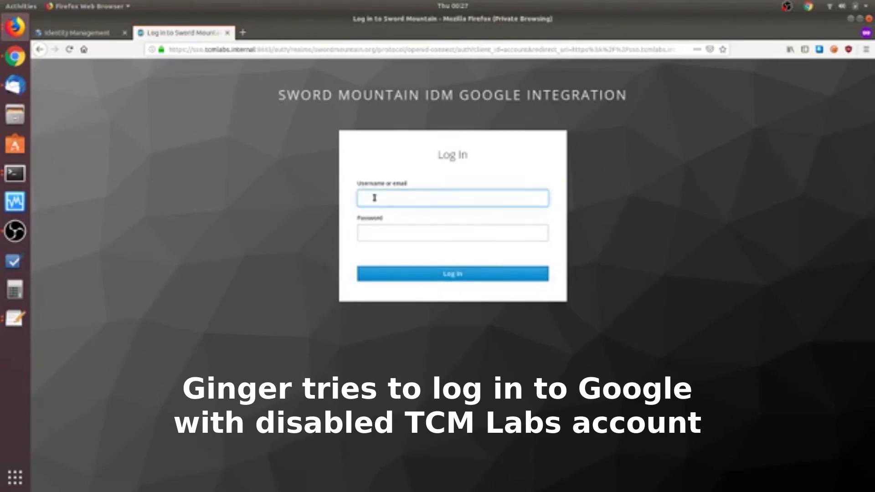
# Enter the disabled user's username on the login page, then bring up the password notes
pyautogui.write('ginger')
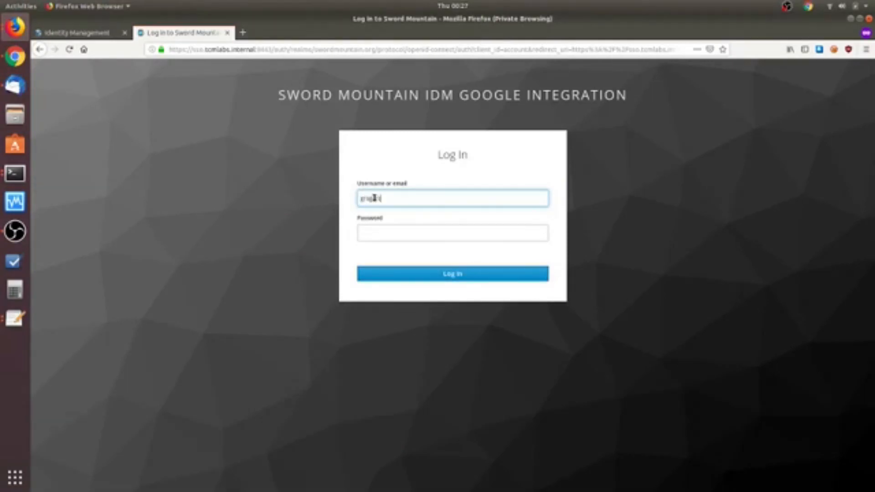
pyautogui.press('Tab')
pyautogui.hotkey('alt', 'Tab')
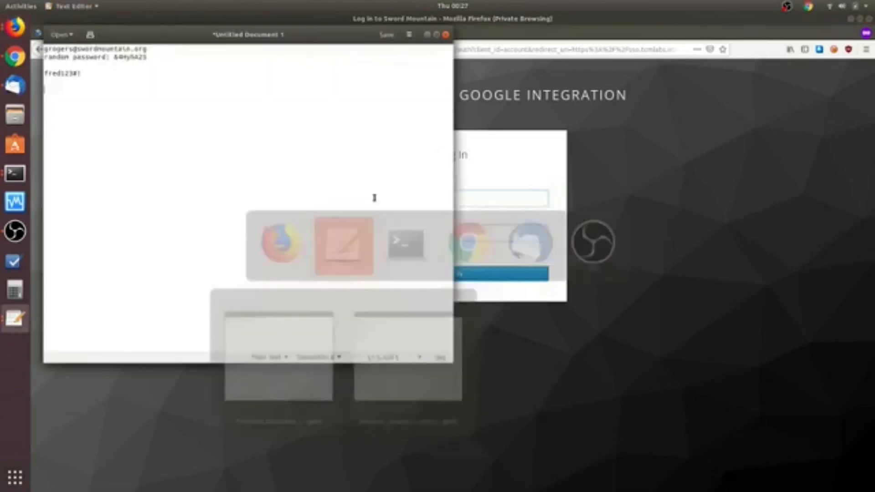
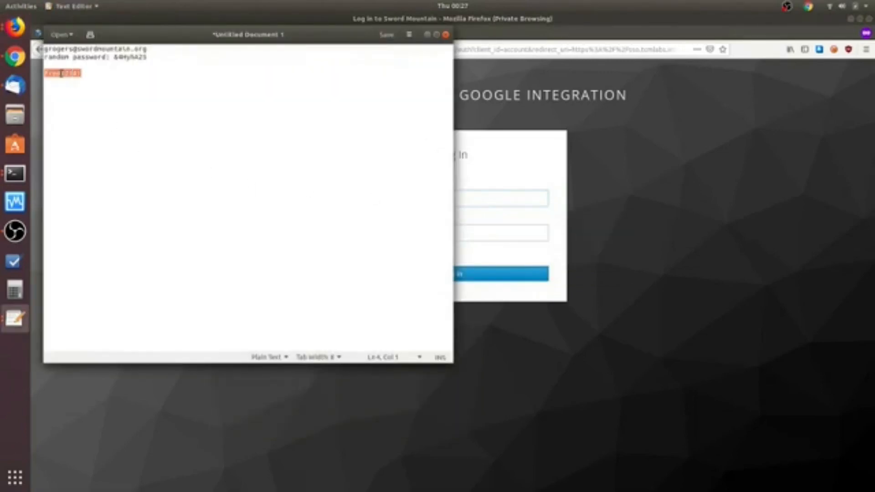
# Submit the disabled user's password and see the login rejected with 'Invalid username or password'
pyautogui.hotkey('alt', 'Tab')
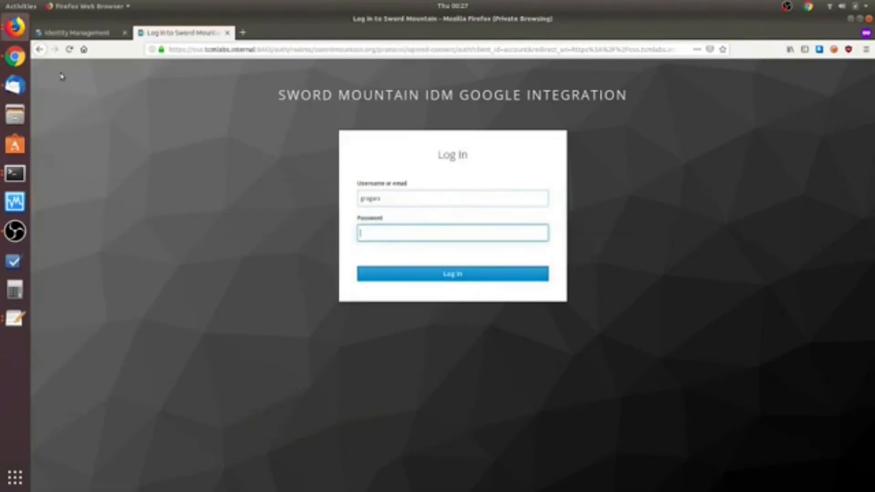
pyautogui.hotkey('ctrl', 'v')
pyautogui.press('Return')
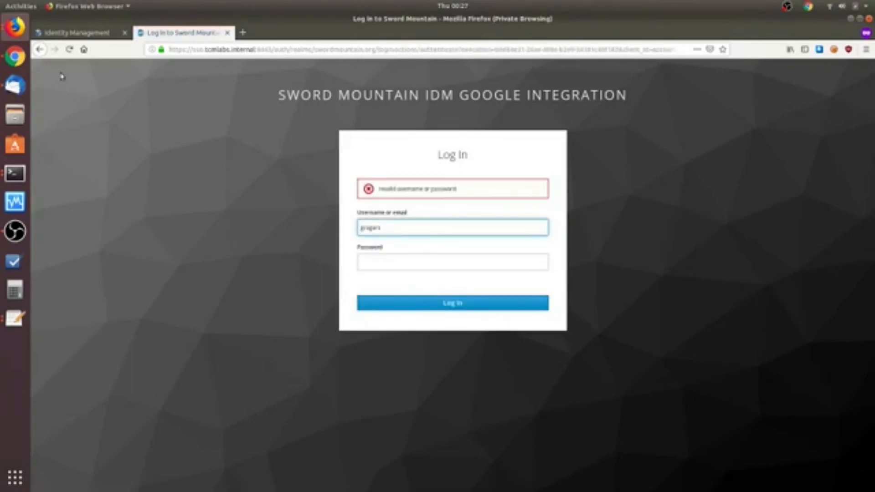
pyautogui.tripleClick(405, 191)
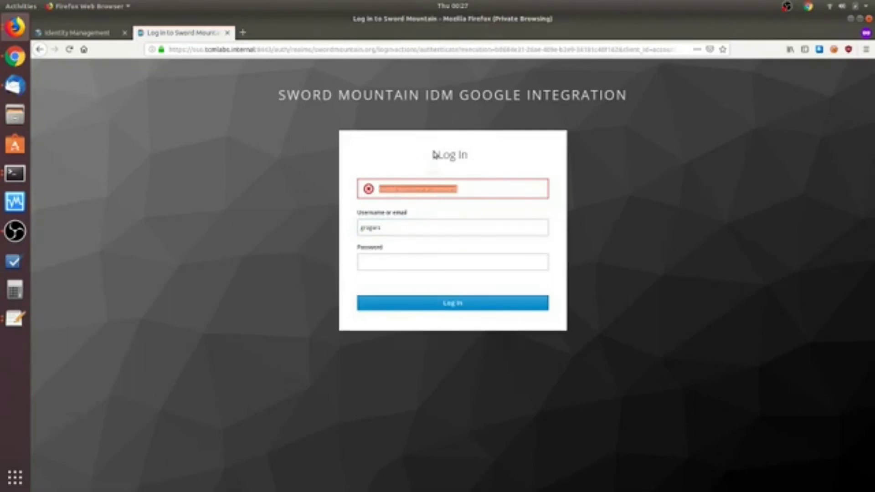
pyautogui.click(397, 158)
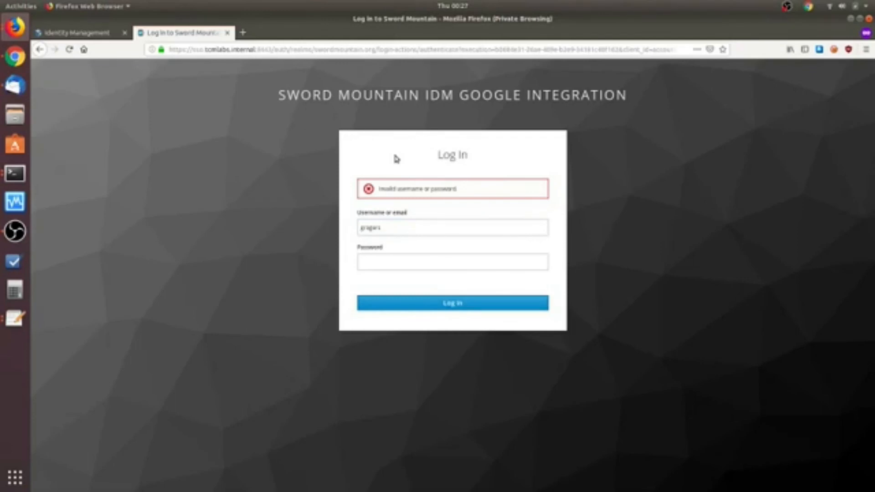
# Re-enable the disabled account in FreeIPA's Active users and confirm it, so all eight users are enabled
pyautogui.hotkey('alt', '`')
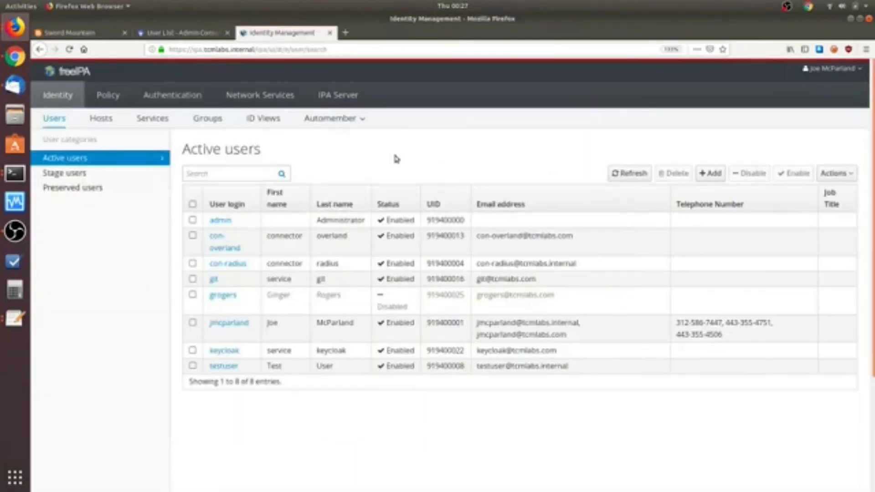
pyautogui.click(194, 296)
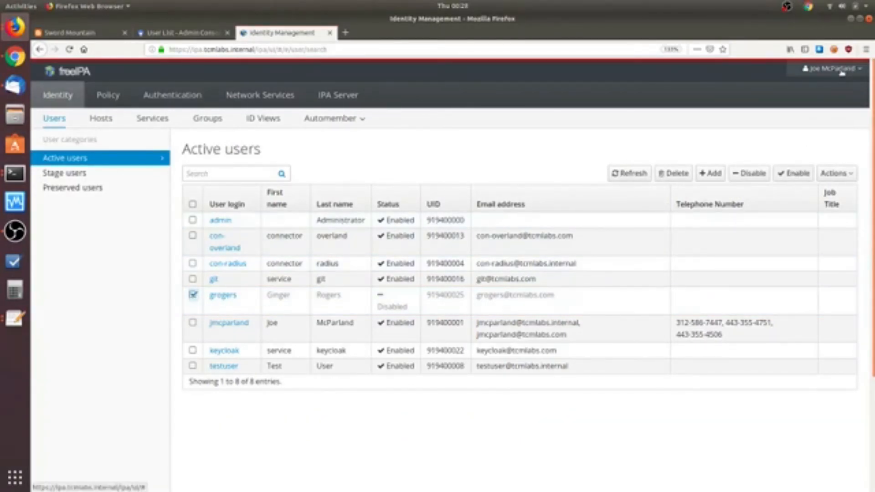
pyautogui.click(792, 174)
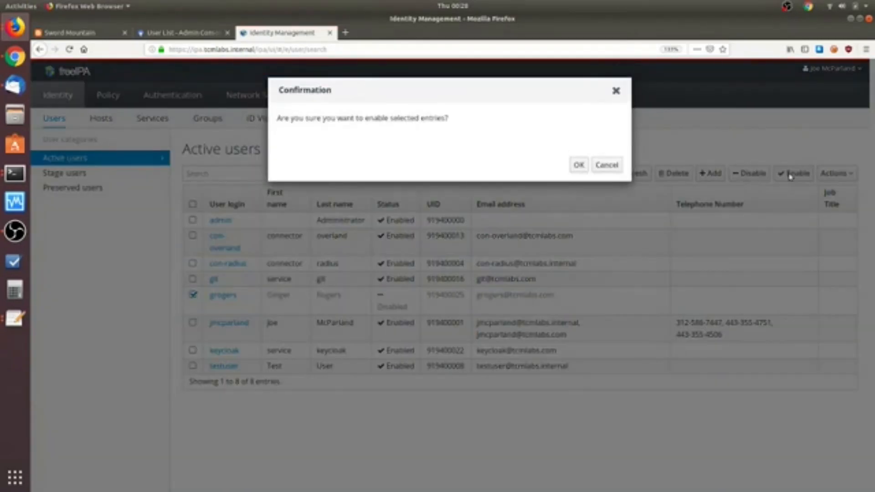
pyautogui.click(579, 156)
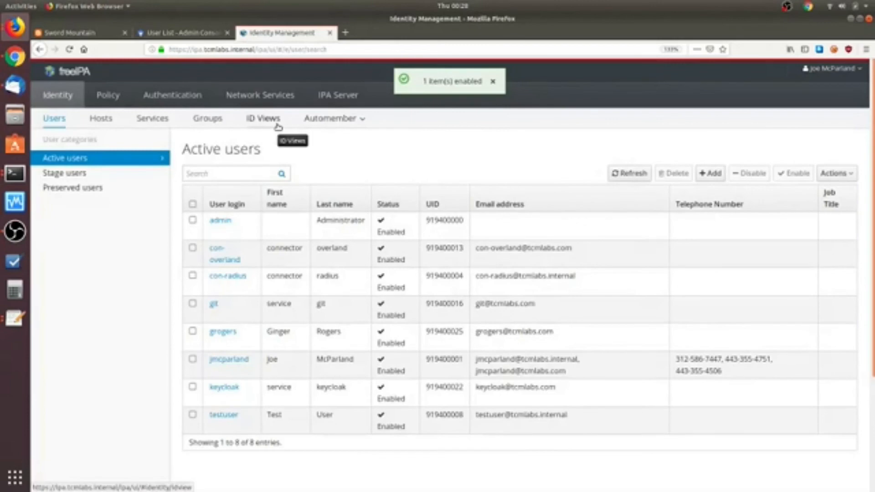
# Log in with the re-enabled user's password to reach Edit Account, then enter 'mail.swordmoun' in a new private tab
pyautogui.hotkey('alt', 'Tab')
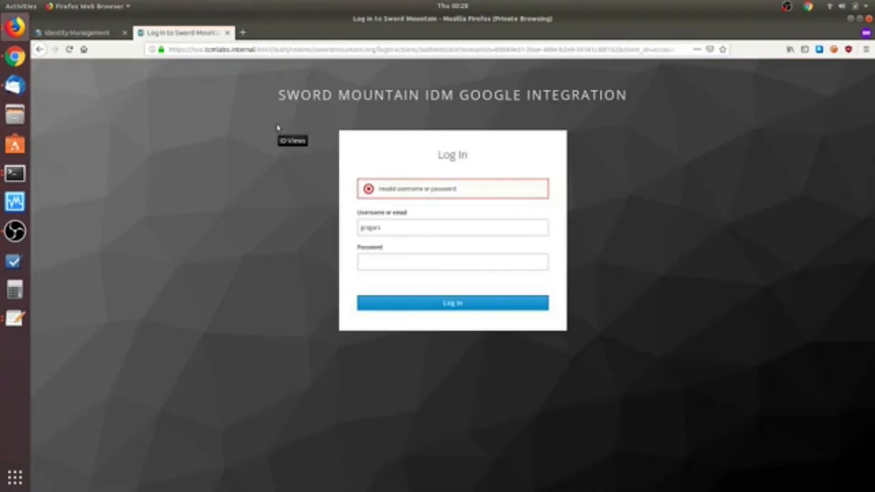
pyautogui.click(459, 265)
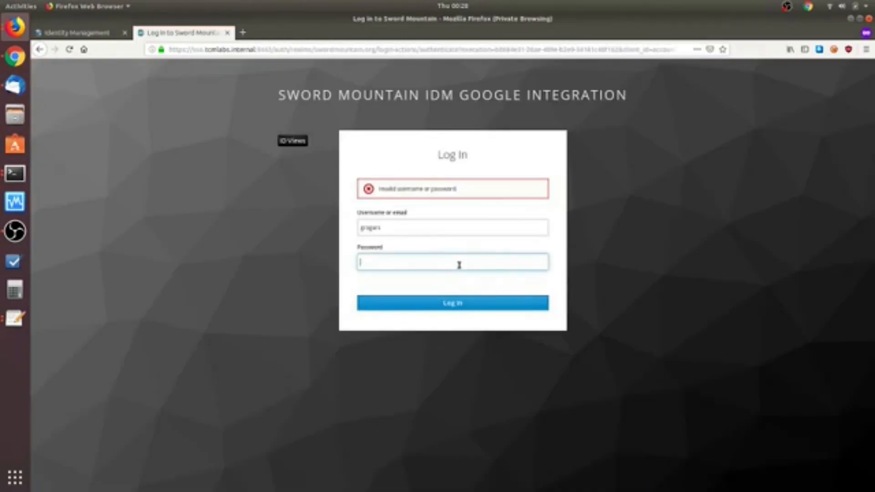
pyautogui.hotkey('ctrl', 'v')
pyautogui.press('Return')
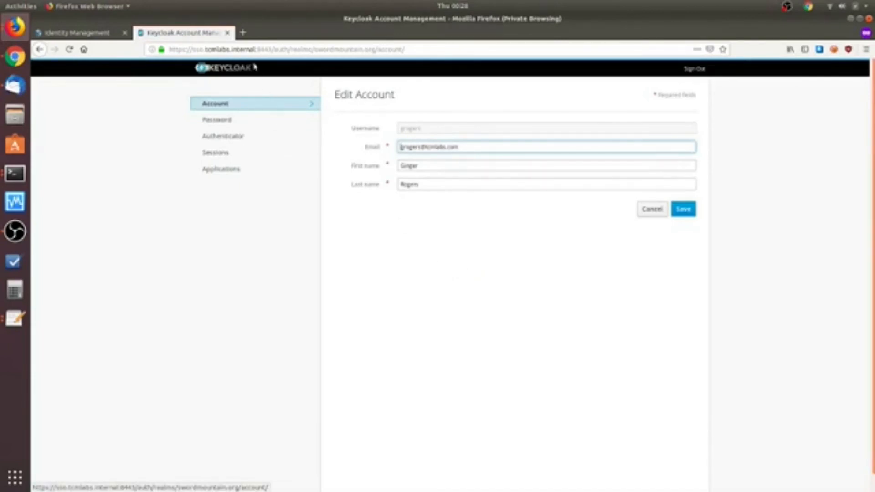
pyautogui.click(245, 40)
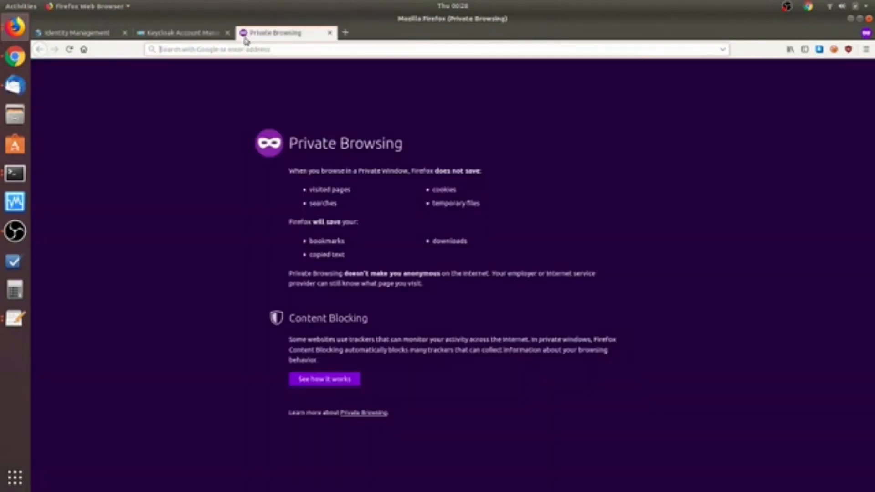
pyautogui.write('mail.google.com/')
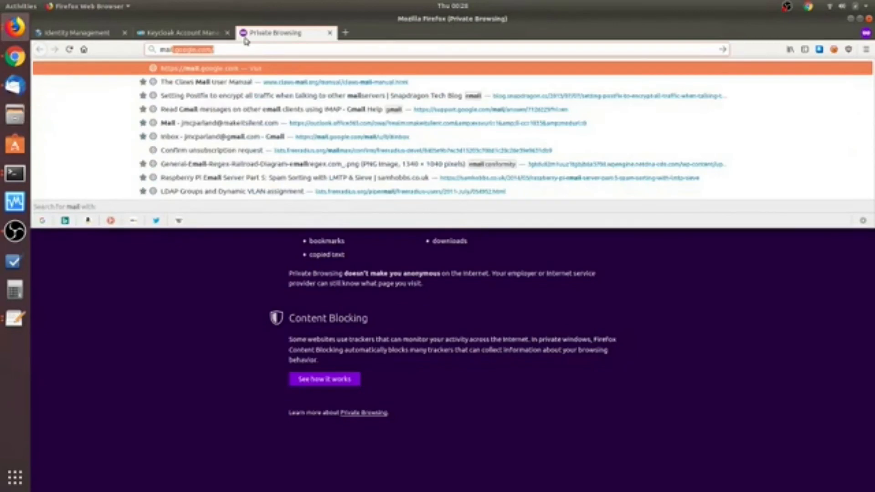